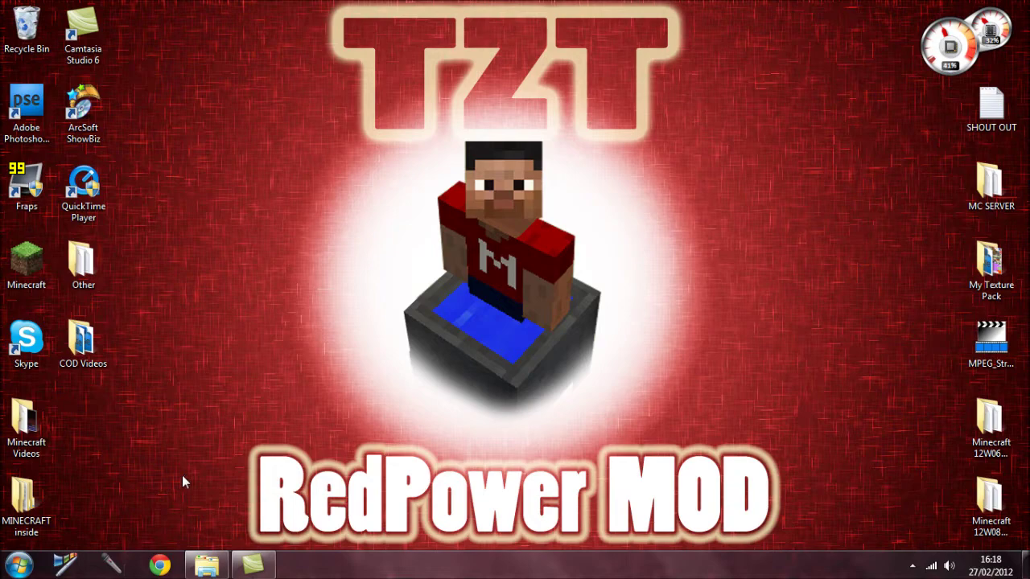
- Start Google Chrome from its taskbar icon
{"action": "left_click", "coordinate": [159, 566]}
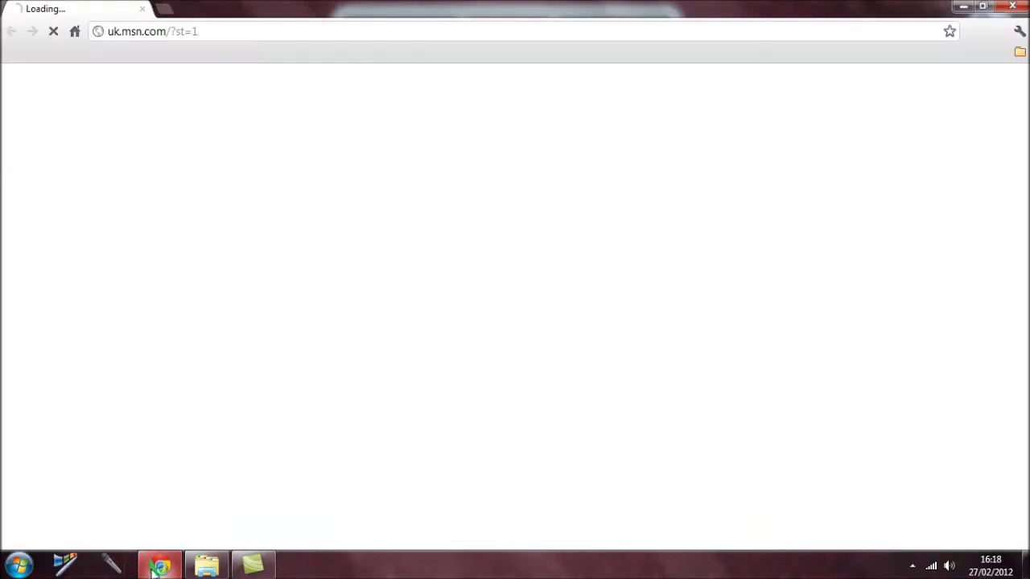
- Search for 'minecraftforum.net:redpower' from Chrome's address bar
{"action": "left_click", "coordinate": [300, 35]}
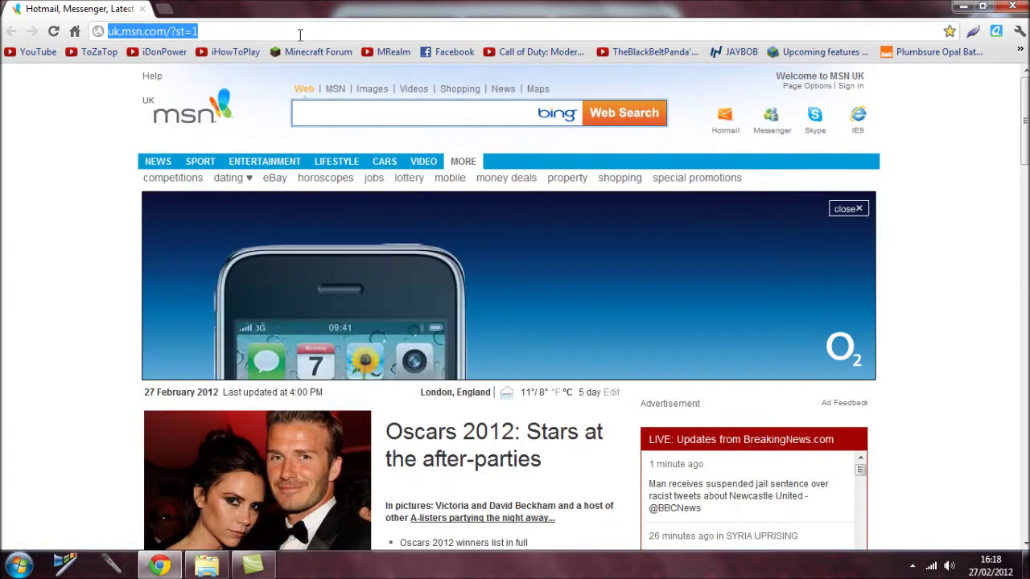
{"action": "key", "text": "BackSpace"}
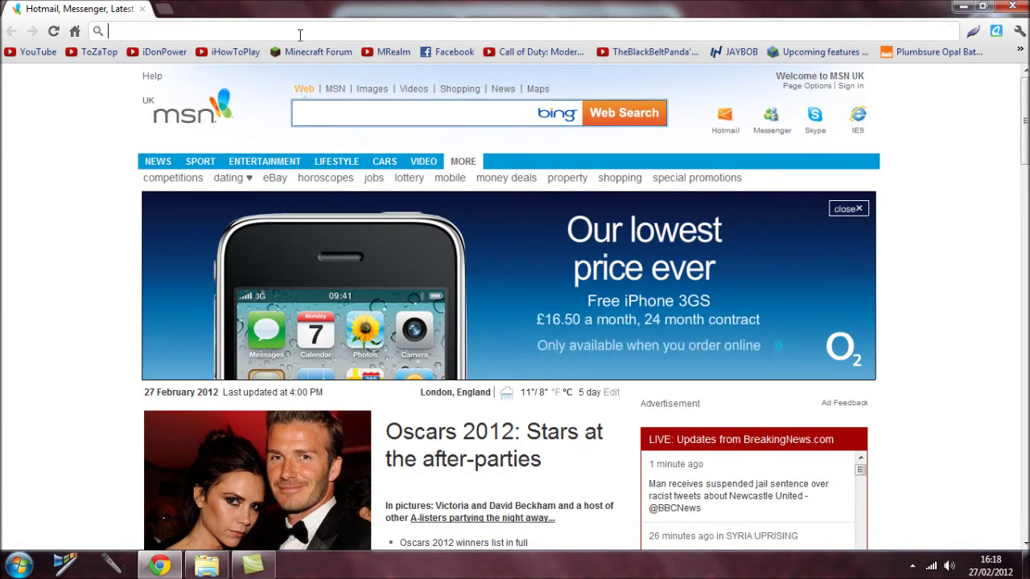
{"action": "type", "text": "minecraftforum.net:redpower"}
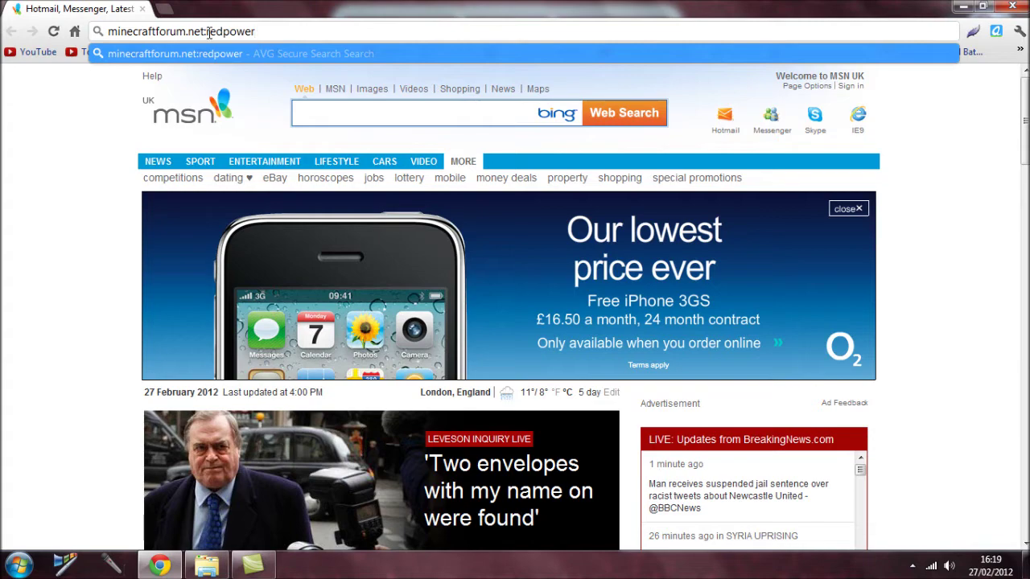
{"action": "key", "text": "Return"}
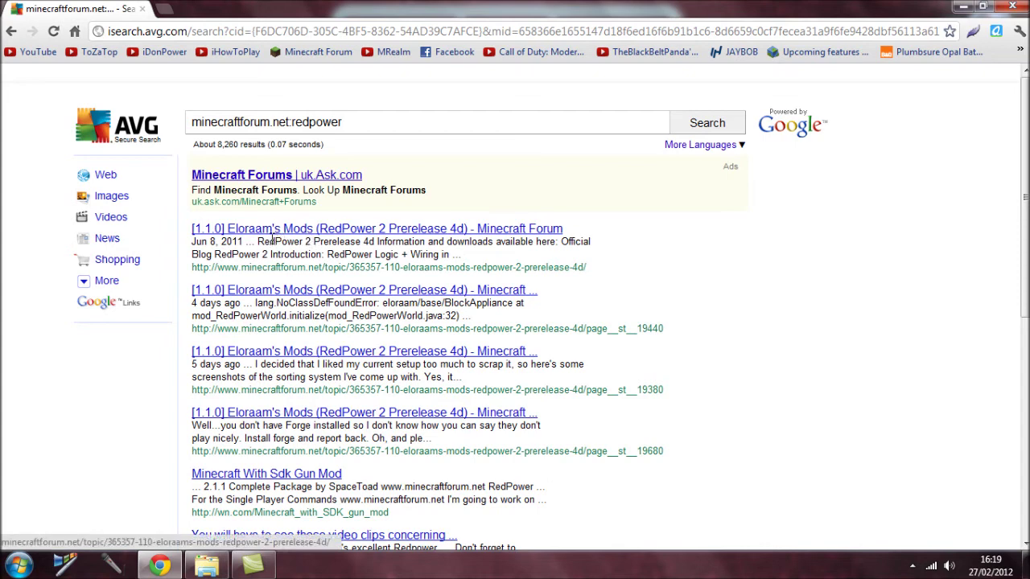
- Open the '[1.1.0] Eloraam's Mods (RedPower 2 Prerelease 4d)' thread and scroll toward Installation
{"action": "left_click", "coordinate": [338, 232]}
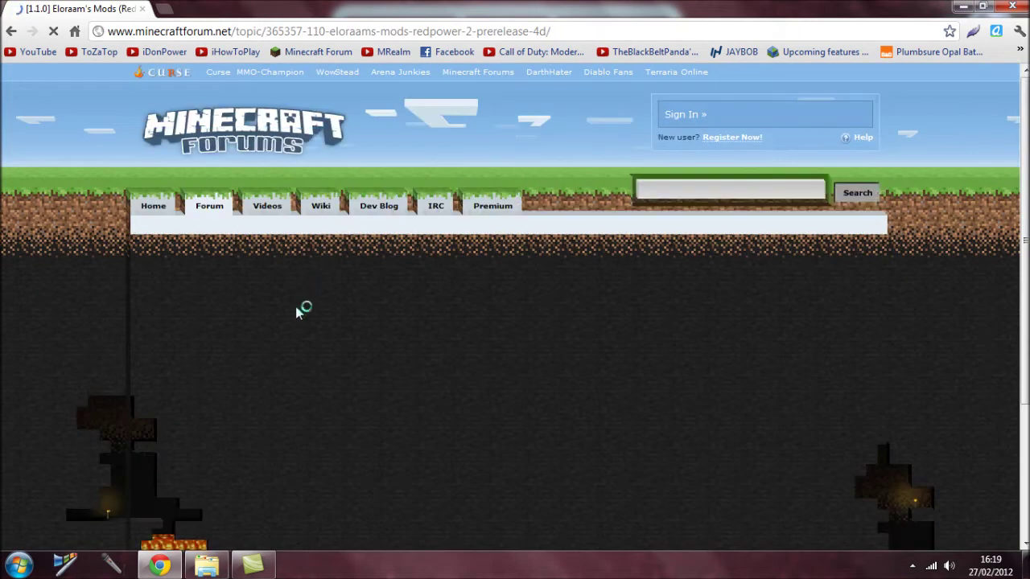
{"action": "scroll", "coordinate": [298, 314], "scroll_direction": "down", "scroll_amount": 3}
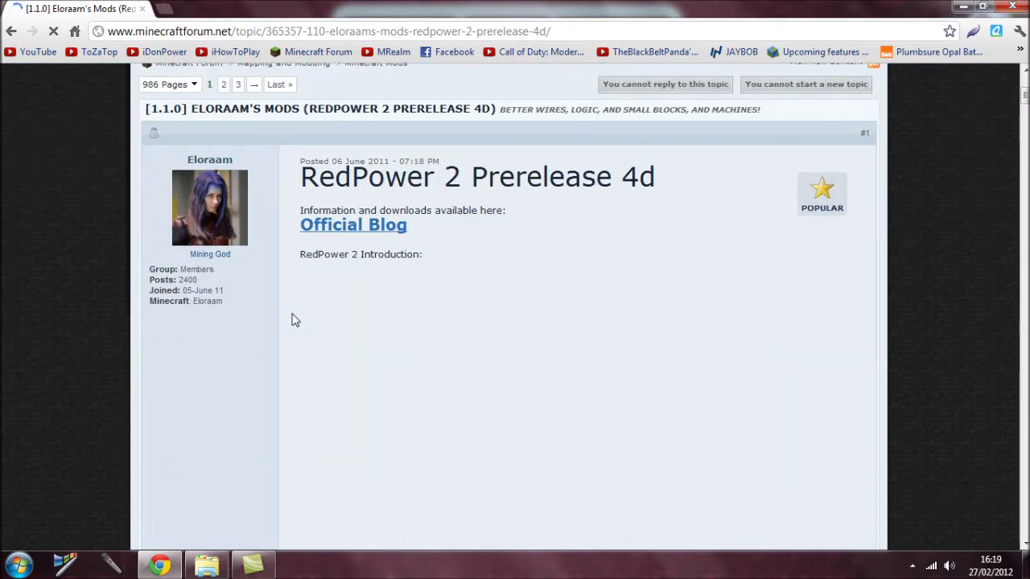
{"action": "scroll", "coordinate": [293, 316], "scroll_direction": "down", "scroll_amount": 15}
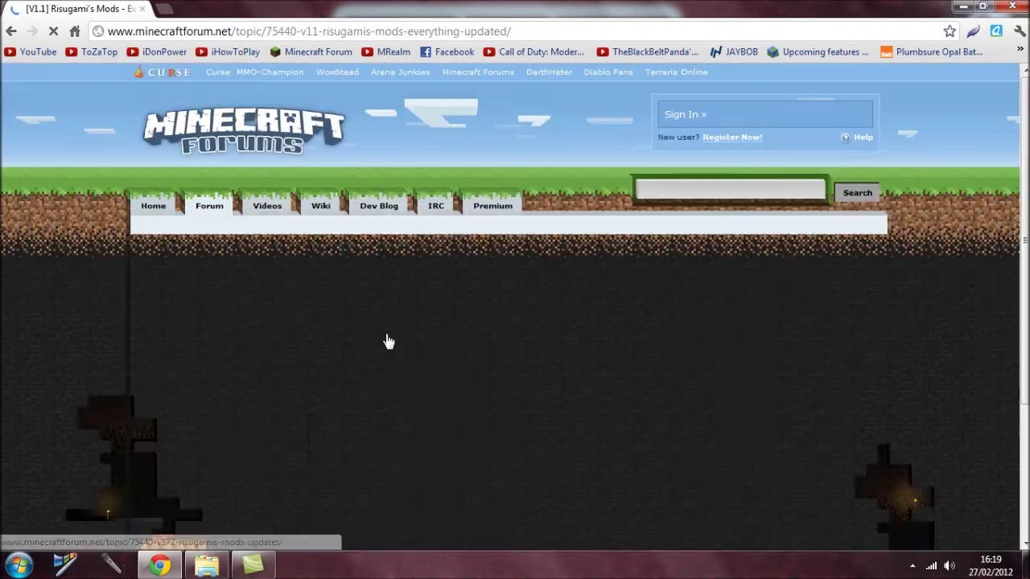
- Download ModLoader.zip from the ModLoader 1.1 direct link, then go back to RedPower 2
{"action": "scroll", "coordinate": [386, 338], "scroll_direction": "down", "scroll_amount": 3}
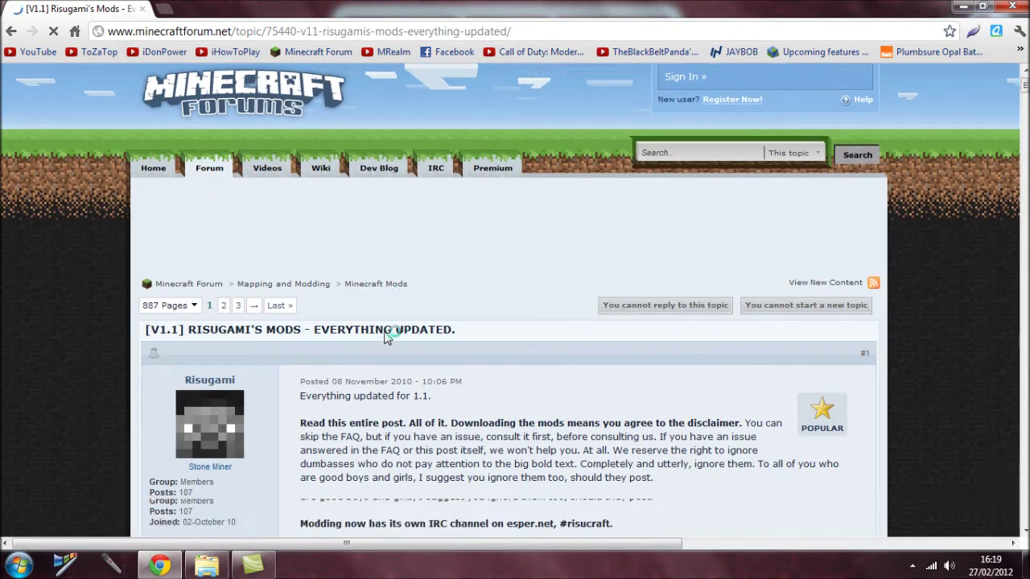
{"action": "scroll", "coordinate": [387, 336], "scroll_direction": "down", "scroll_amount": 15}
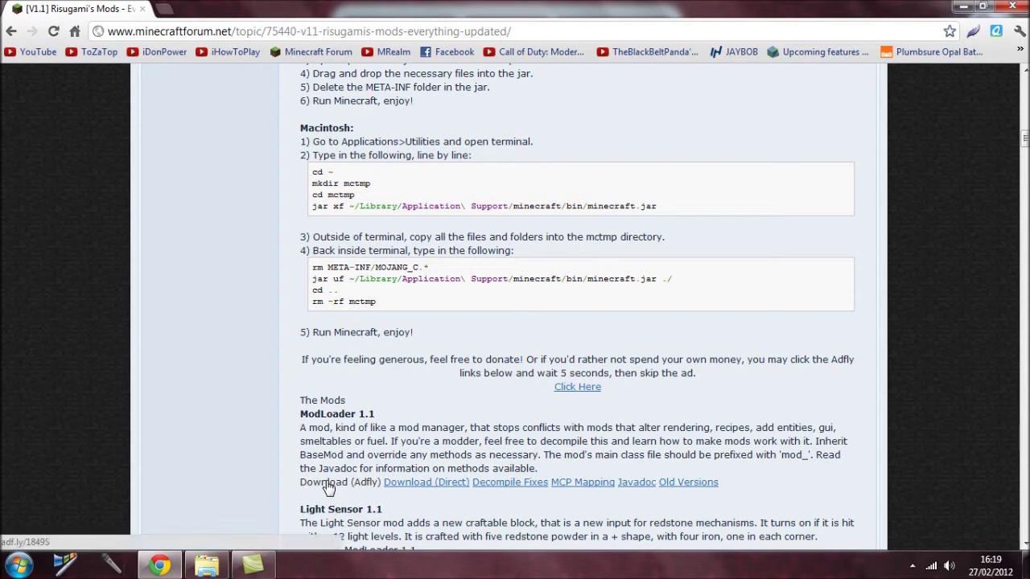
{"action": "left_click", "coordinate": [439, 482]}
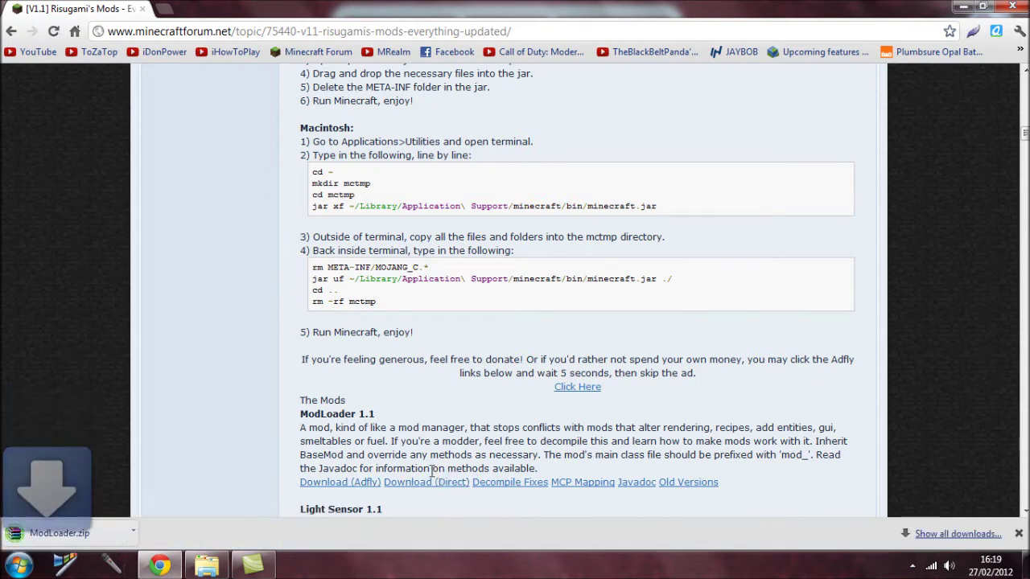
{"action": "left_click", "coordinate": [16, 30]}
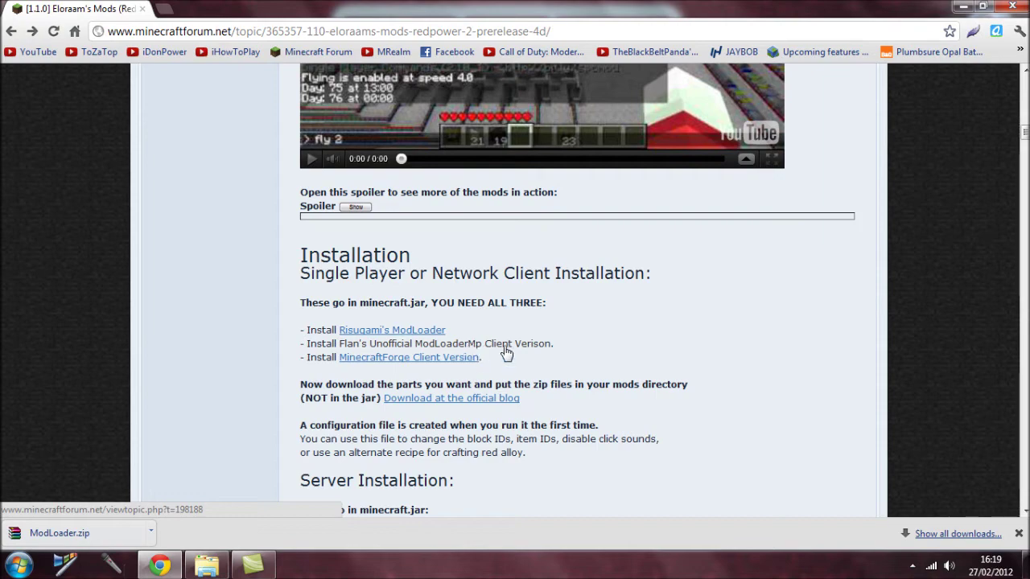
- Download ModLoaderMp 1.1 v2.zip from mediafire via Flan's Mods thread, then return to RedPower 2
{"action": "left_click", "coordinate": [435, 348]}
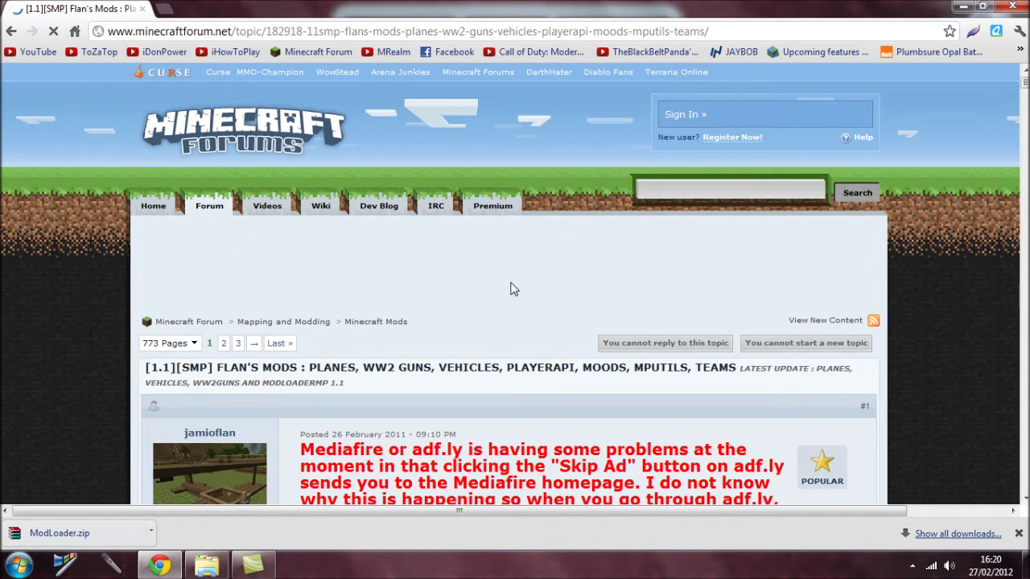
{"action": "scroll", "coordinate": [514, 288], "scroll_direction": "down", "scroll_amount": 6}
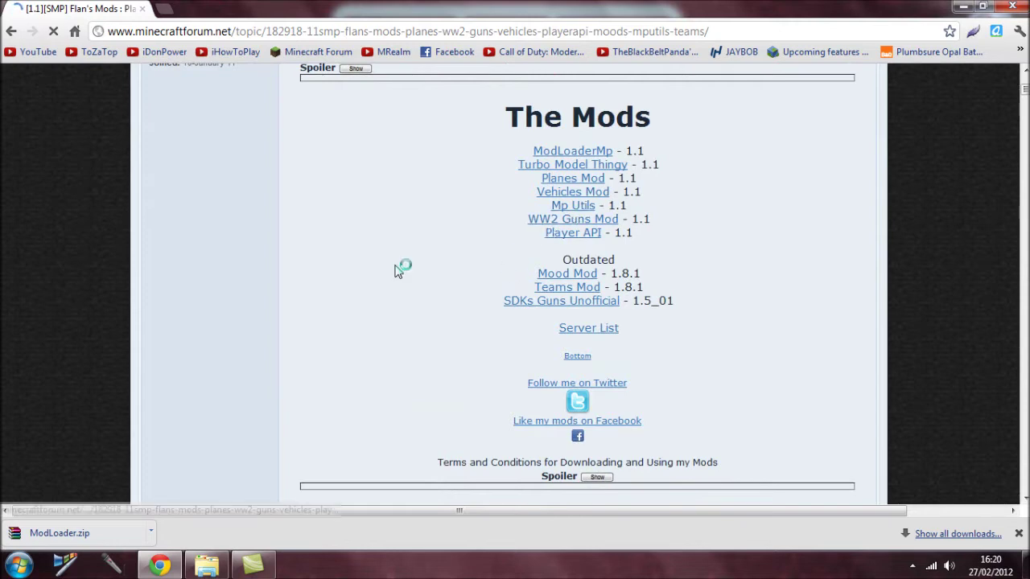
{"action": "left_click", "coordinate": [584, 153]}
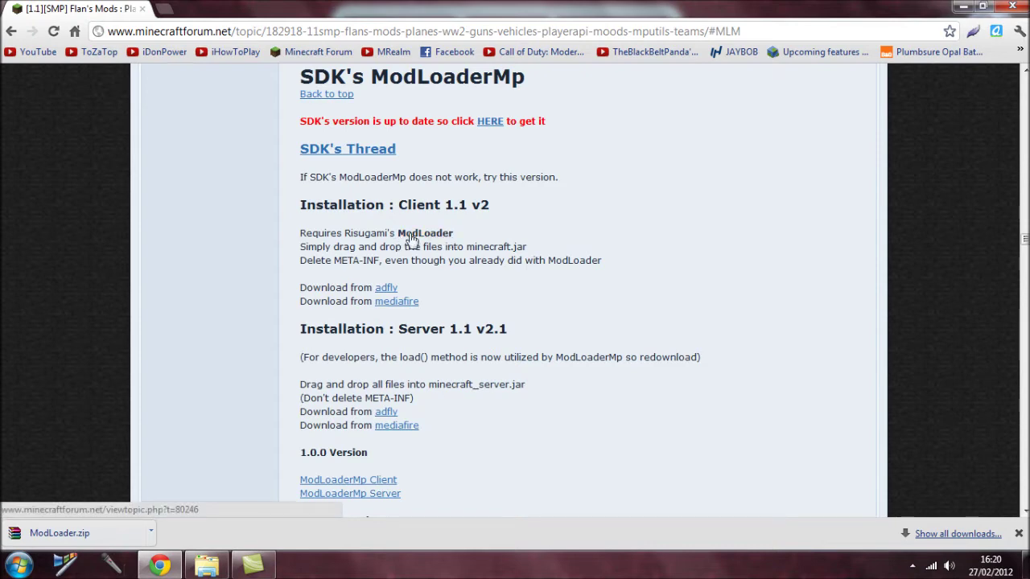
{"action": "left_click", "coordinate": [394, 303]}
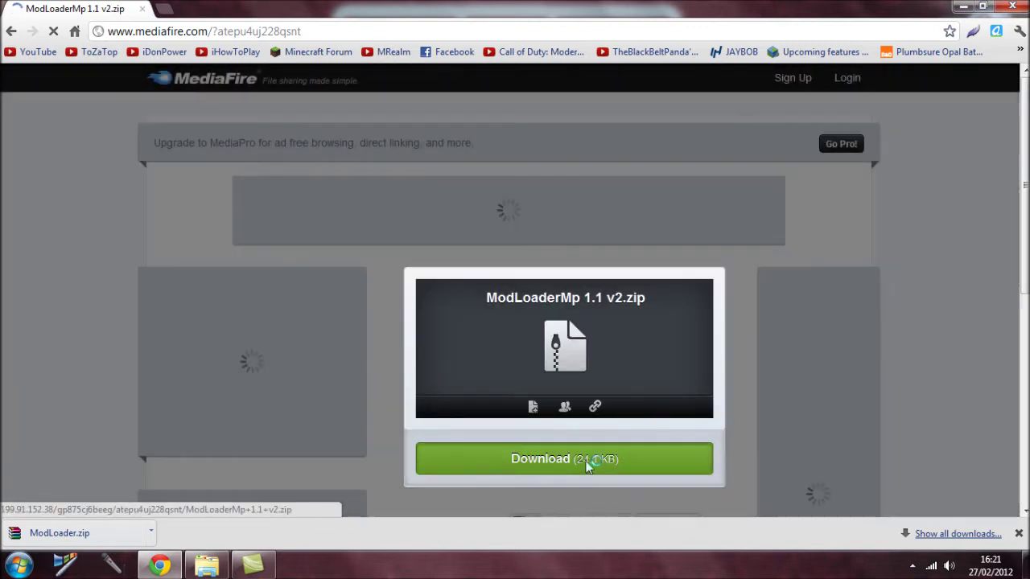
{"action": "left_click", "coordinate": [588, 459]}
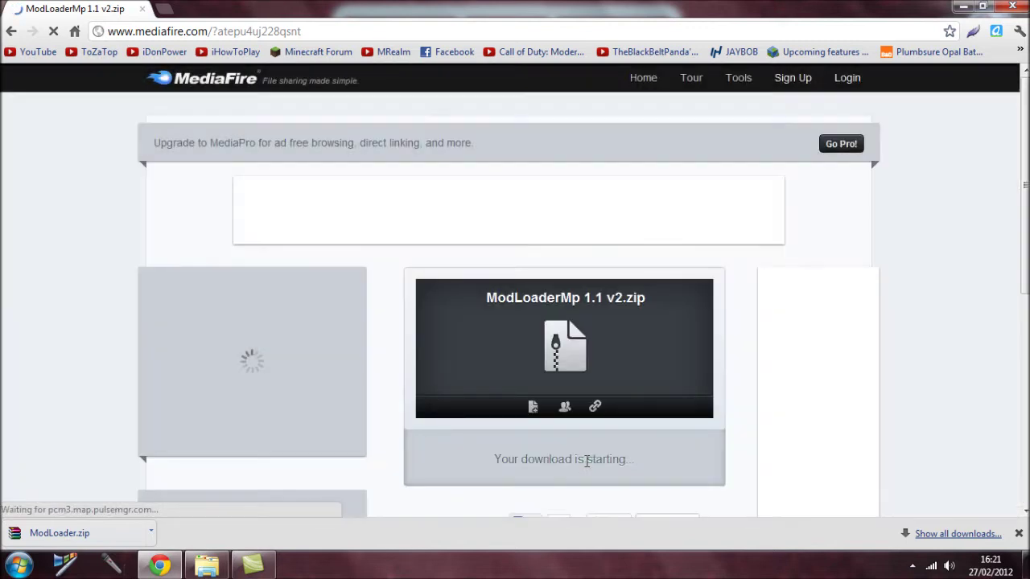
{"action": "left_click", "coordinate": [12, 32]}
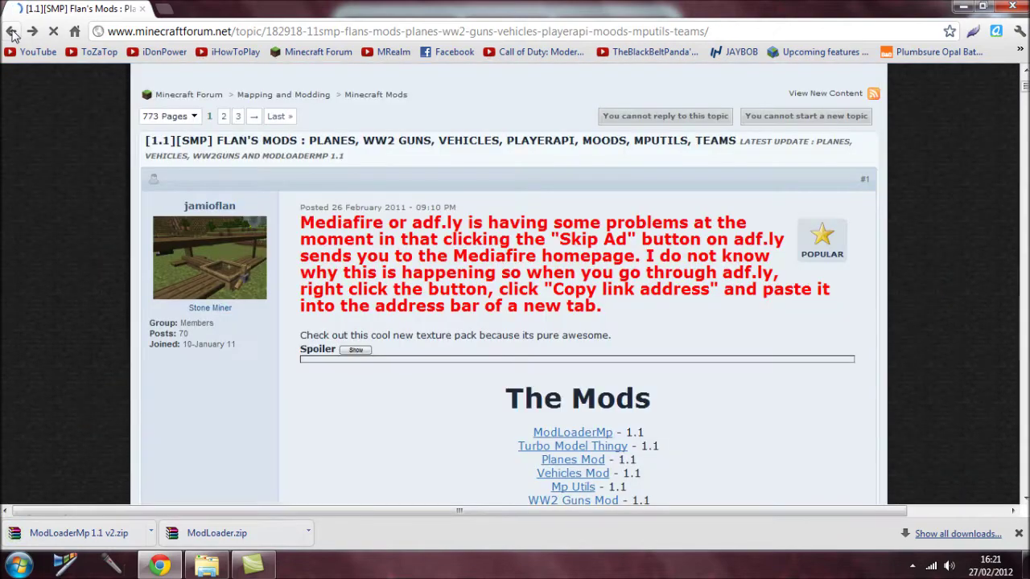
{"action": "left_click", "coordinate": [11, 32]}
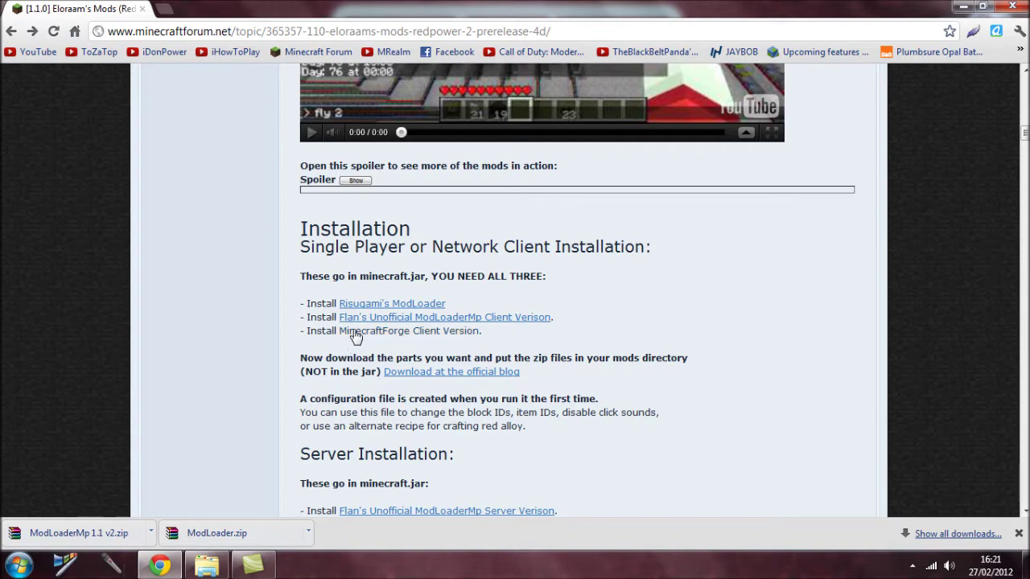
- Download the Recommended Client MinecraftForge-1.3.3 build from the Forge Downloads page for 1.1.0
{"action": "left_click", "coordinate": [439, 342]}
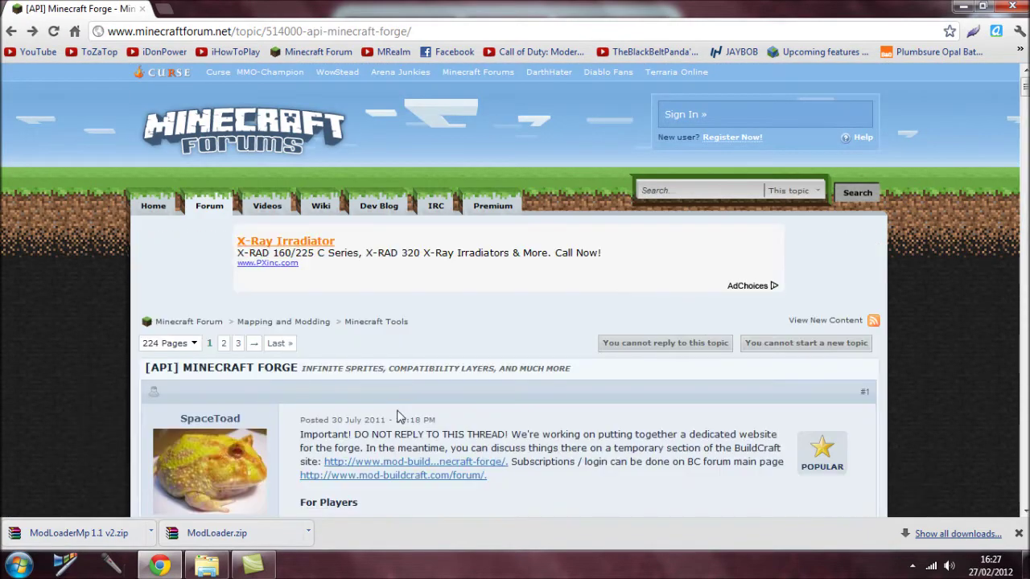
{"action": "scroll", "coordinate": [399, 416], "scroll_direction": "down", "scroll_amount": 5}
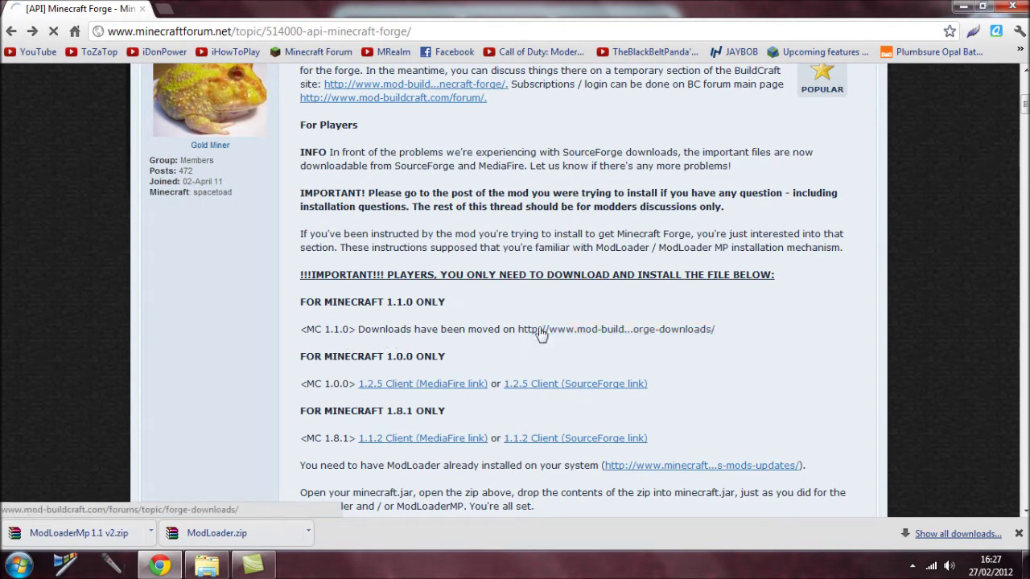
{"action": "left_click", "coordinate": [585, 331]}
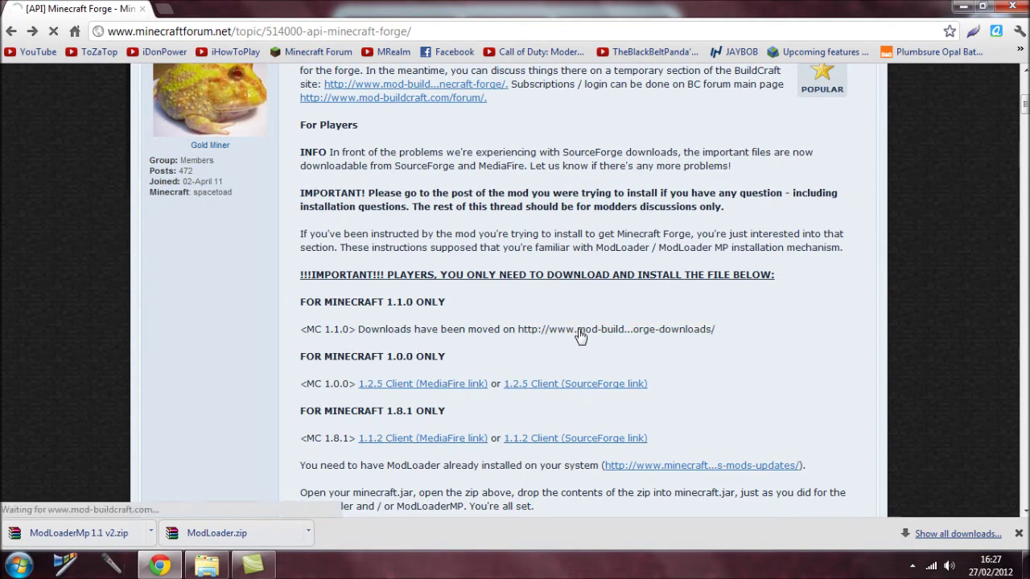
{"action": "scroll", "coordinate": [338, 424], "scroll_direction": "down", "scroll_amount": 3}
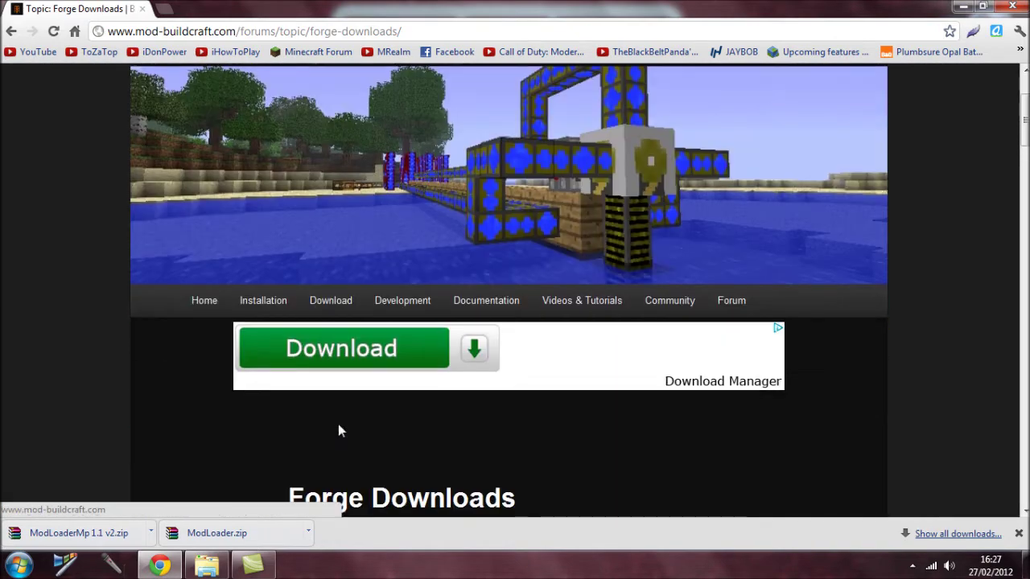
{"action": "scroll", "coordinate": [295, 371], "scroll_direction": "down", "scroll_amount": 5}
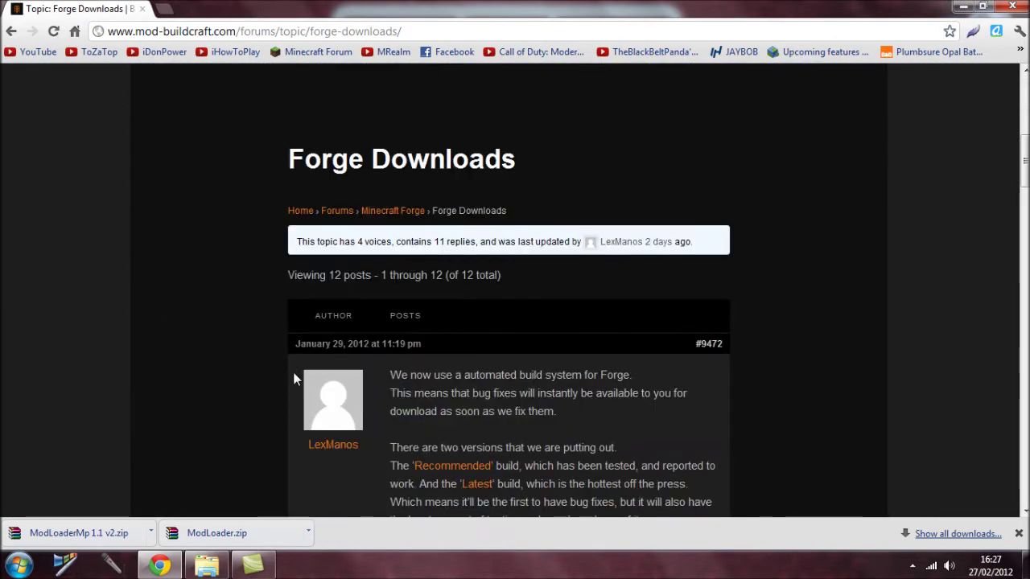
{"action": "scroll", "coordinate": [293, 371], "scroll_direction": "down", "scroll_amount": 2}
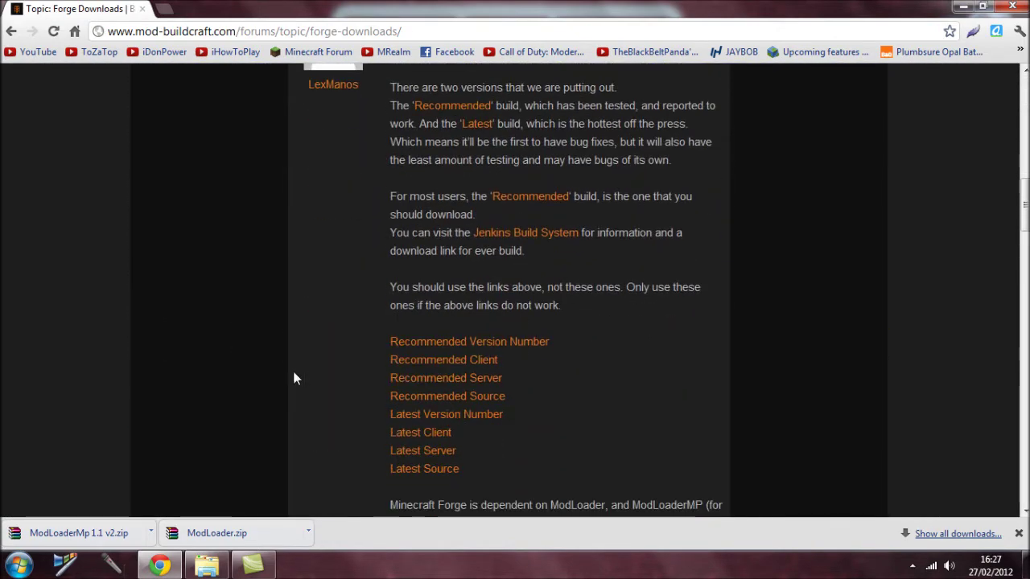
{"action": "left_click", "coordinate": [428, 366]}
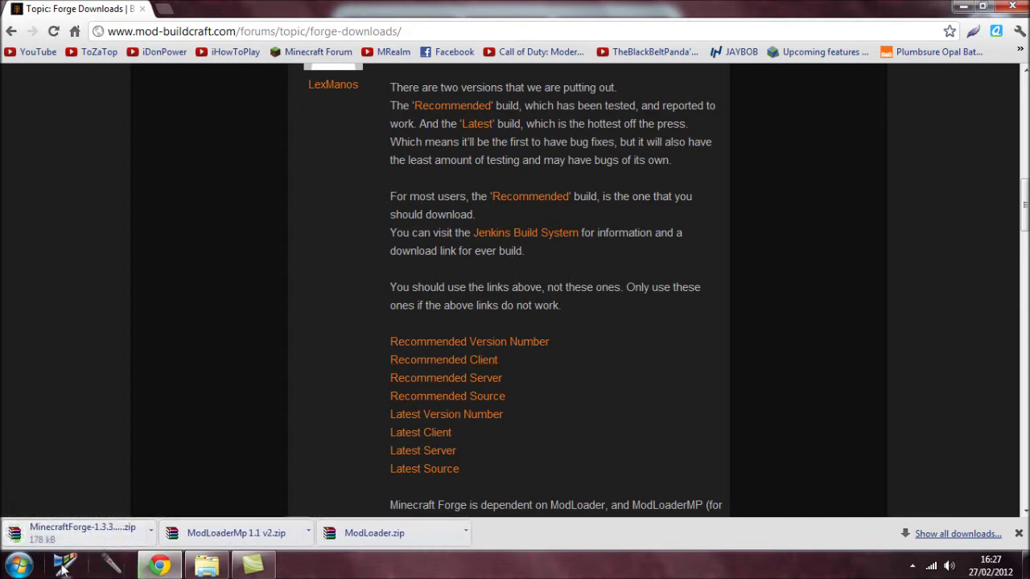
{"action": "left_click", "coordinate": [12, 32]}
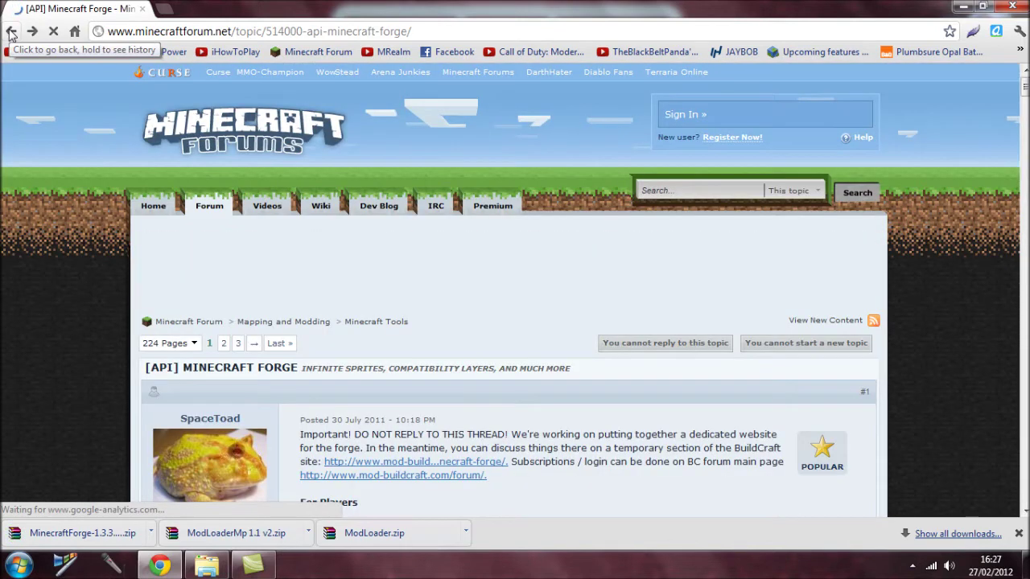
- Go to eloraam.com and open the Download RedPower page
{"action": "left_click", "coordinate": [253, 35]}
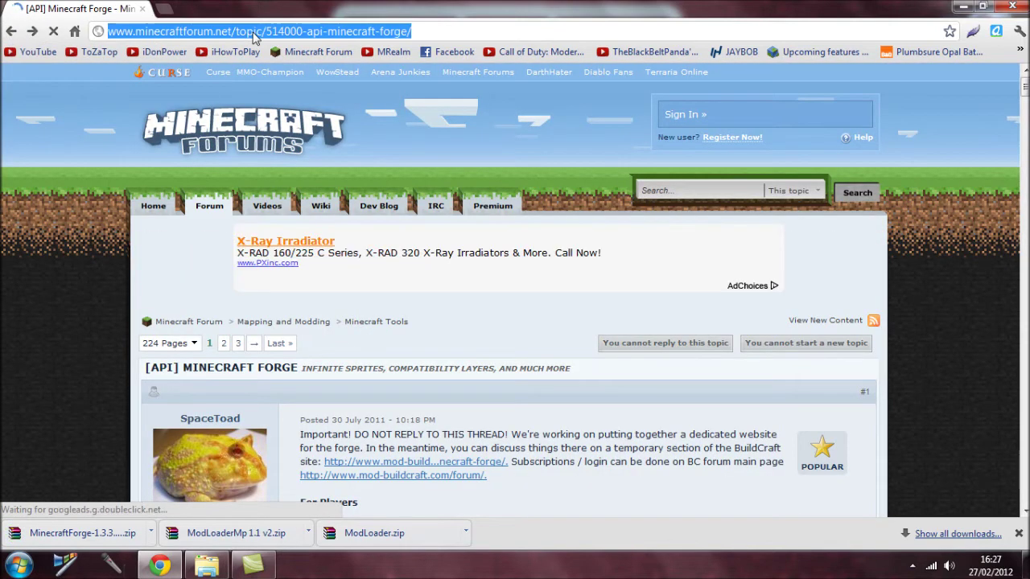
{"action": "type", "text": "eloraam.com"}
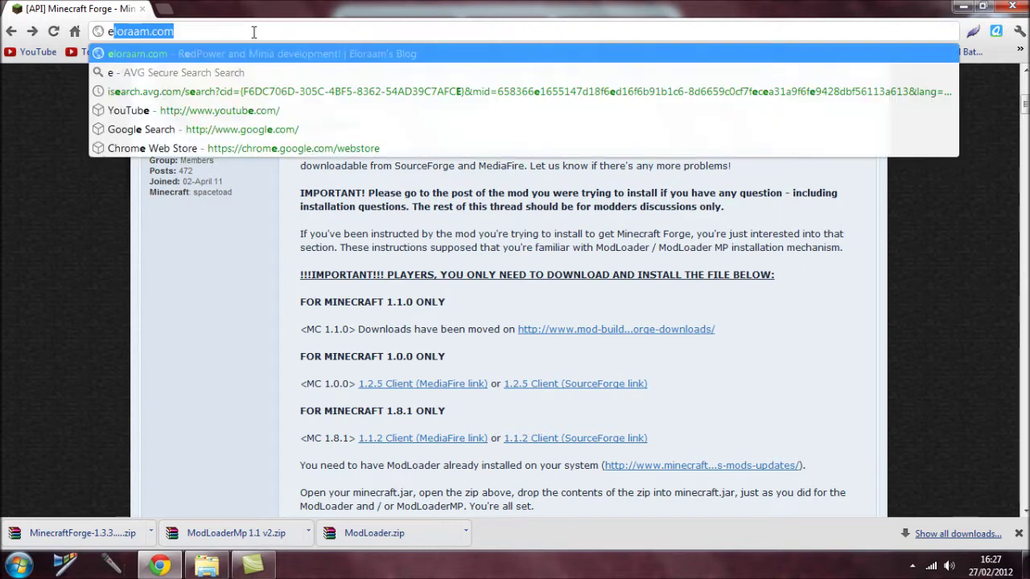
{"action": "key", "text": "Right"}
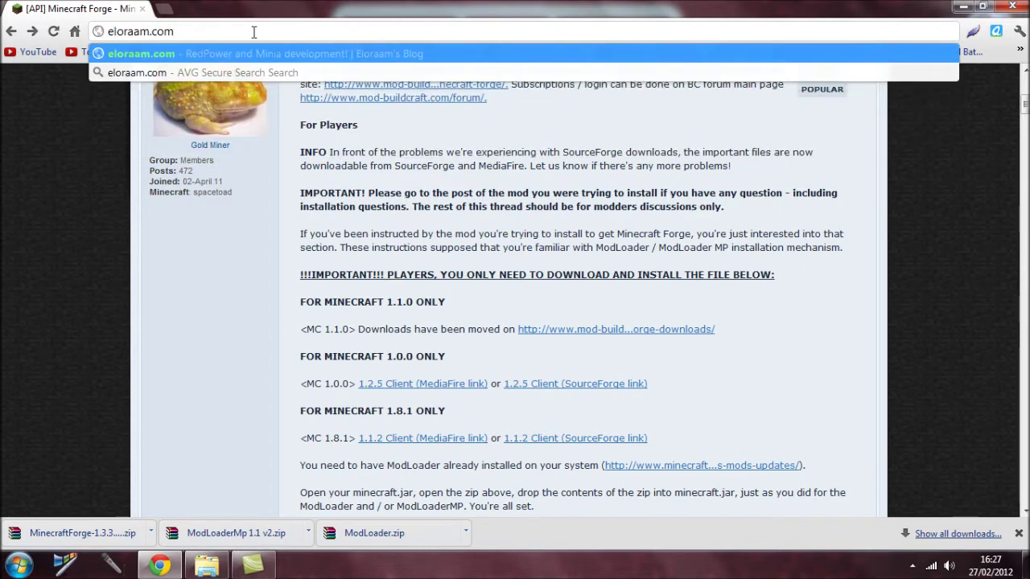
{"action": "key", "text": "Return"}
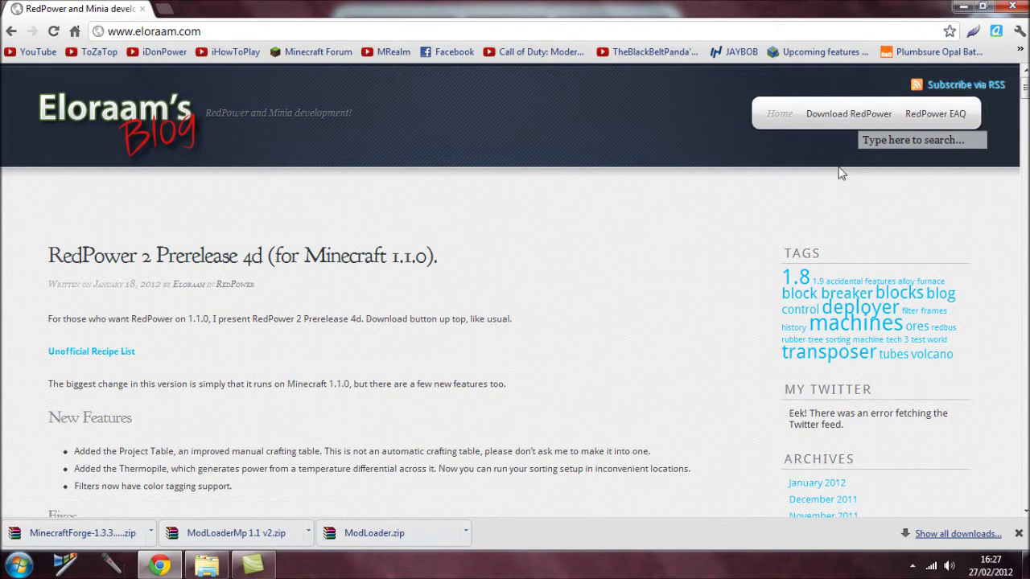
{"action": "left_click", "coordinate": [846, 117]}
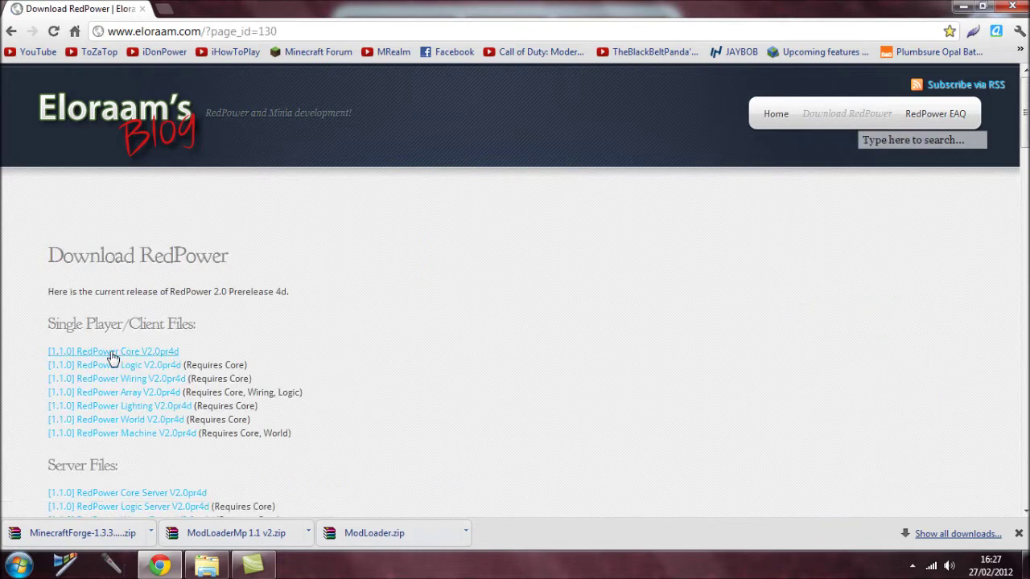
- Download the RedPower client archives, such as Core and Logic, skipping each adf.ly ad
{"action": "left_click", "coordinate": [133, 352]}
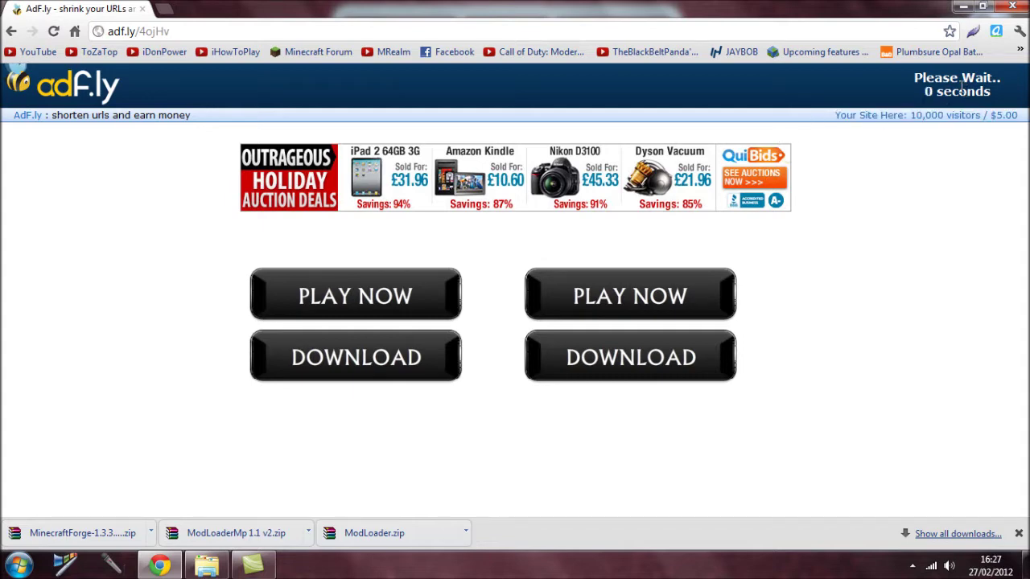
{"action": "left_click", "coordinate": [961, 86]}
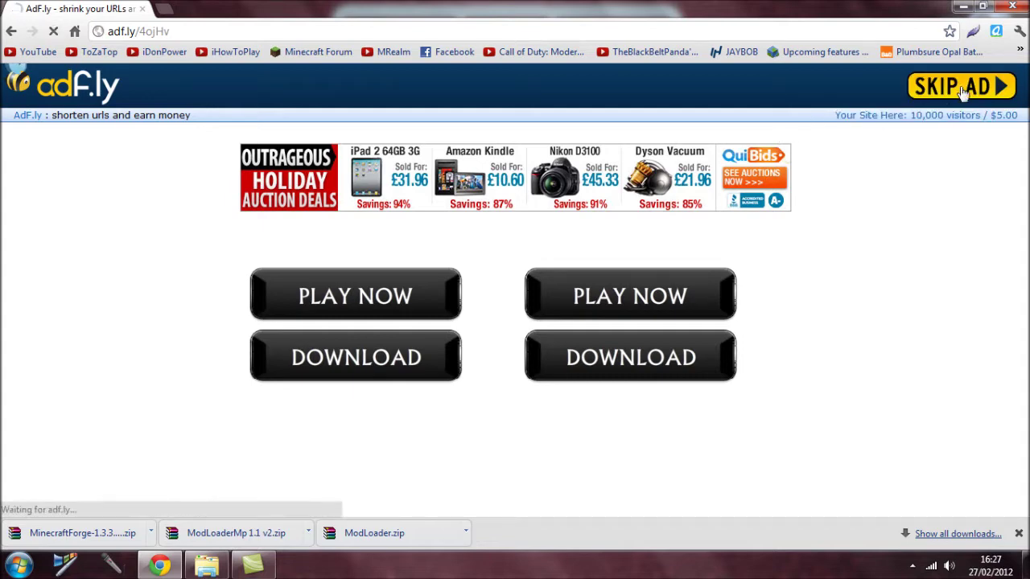
{"action": "left_click", "coordinate": [11, 30]}
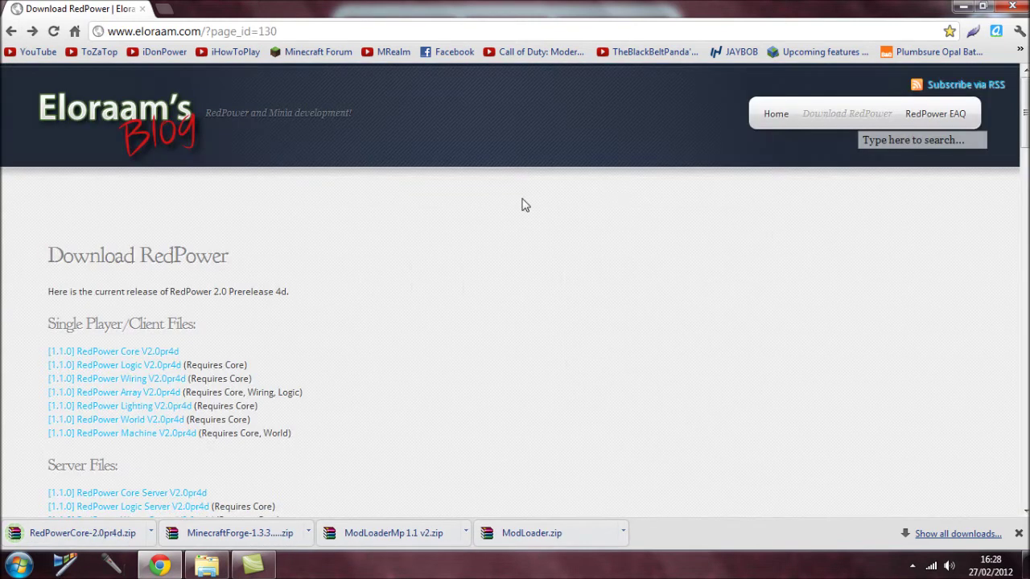
{"action": "left_click", "coordinate": [110, 370]}
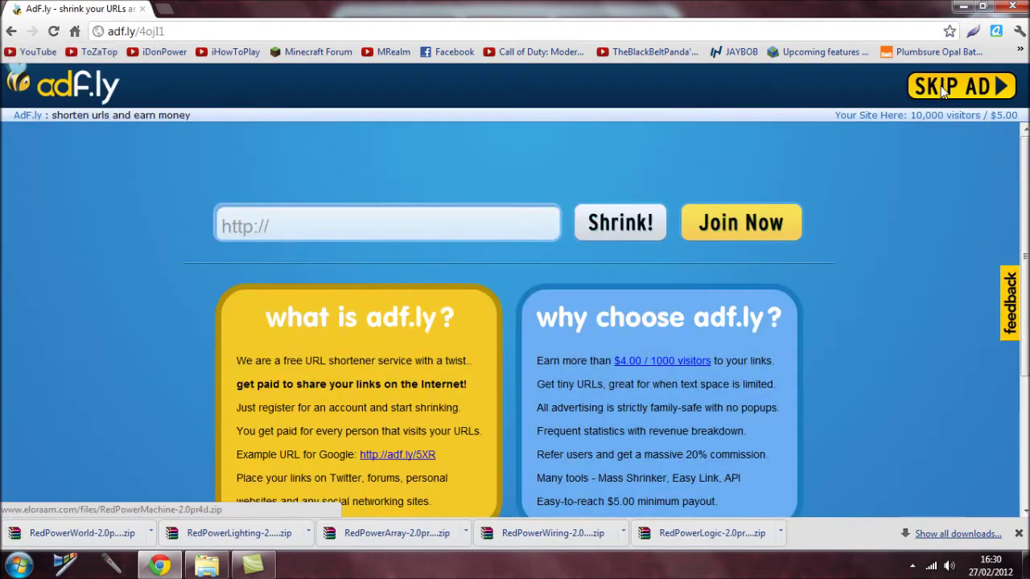
{"action": "left_click", "coordinate": [945, 90]}
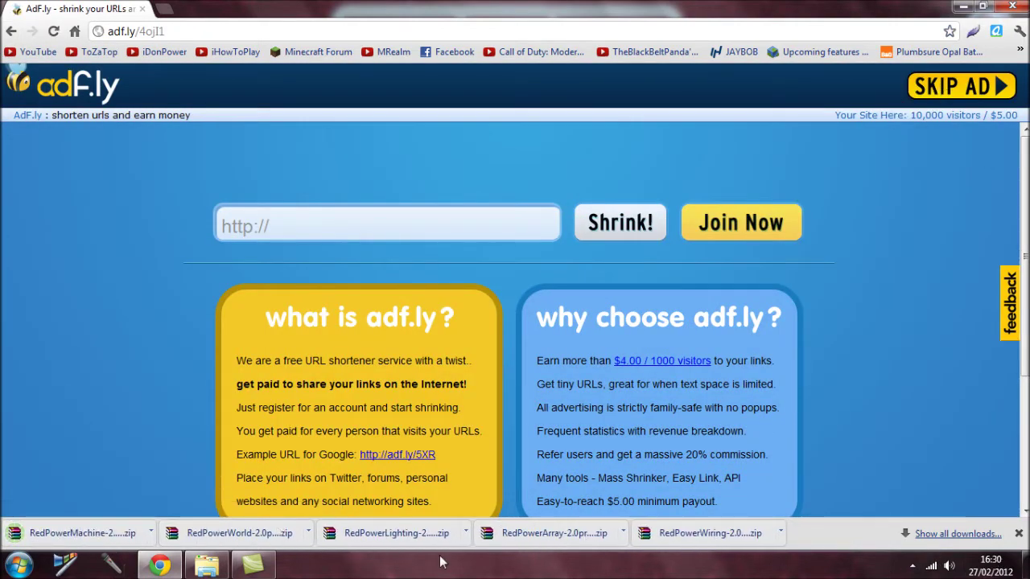
{"action": "left_click", "coordinate": [10, 31]}
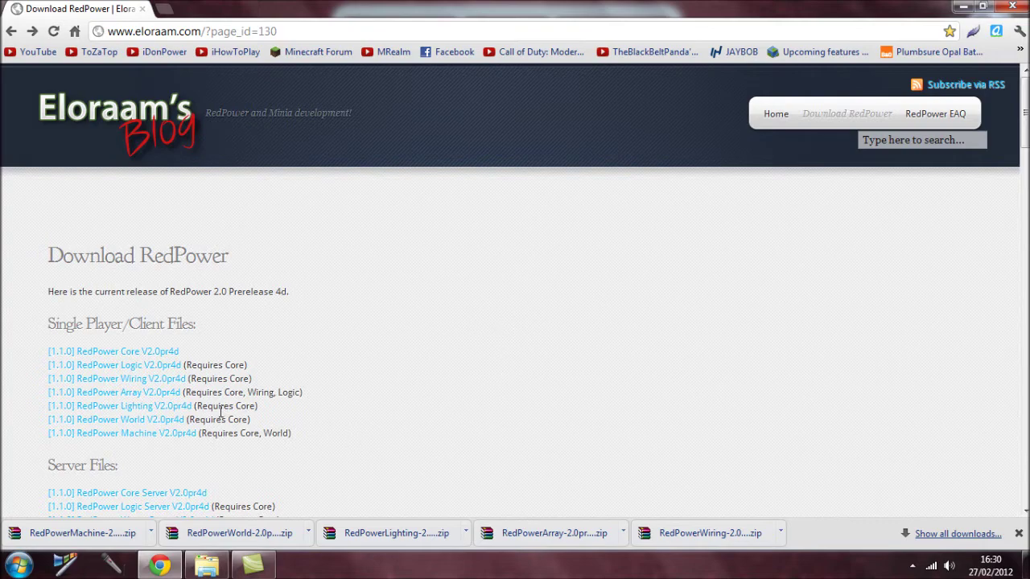
- Close Chrome and refresh the Windows desktop
{"action": "left_click", "coordinate": [1015, 7]}
{"action": "right_click", "coordinate": [470, 167]}
{"action": "left_click", "coordinate": [529, 243]}
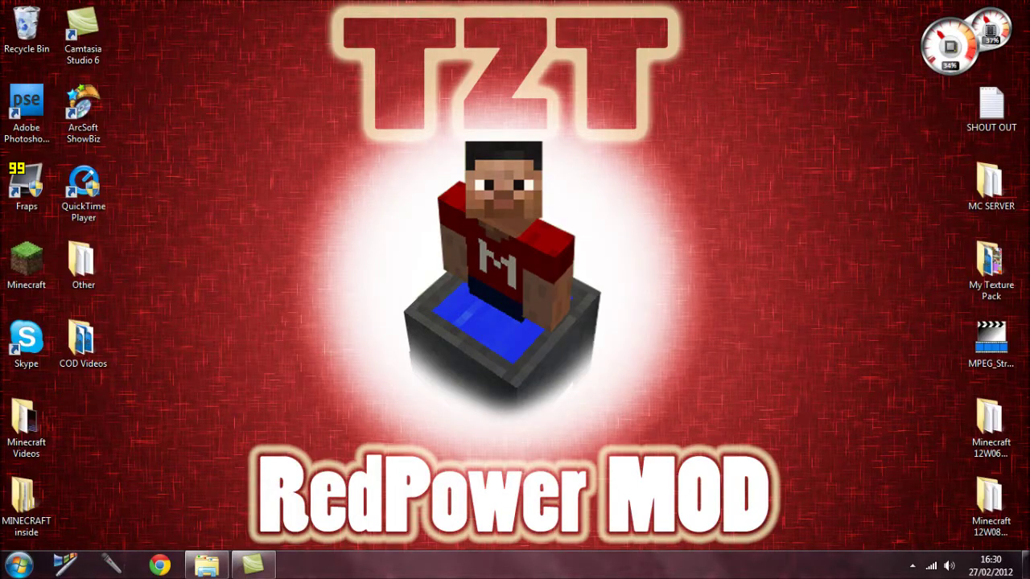
- Check the Downloads folder for the ModLoader, ModLoaderMp 1.1 v2 and MinecraftForge-1.3.3.12-Client archives
{"action": "key", "text": "super"}
{"action": "left_click", "coordinate": [236, 210]}
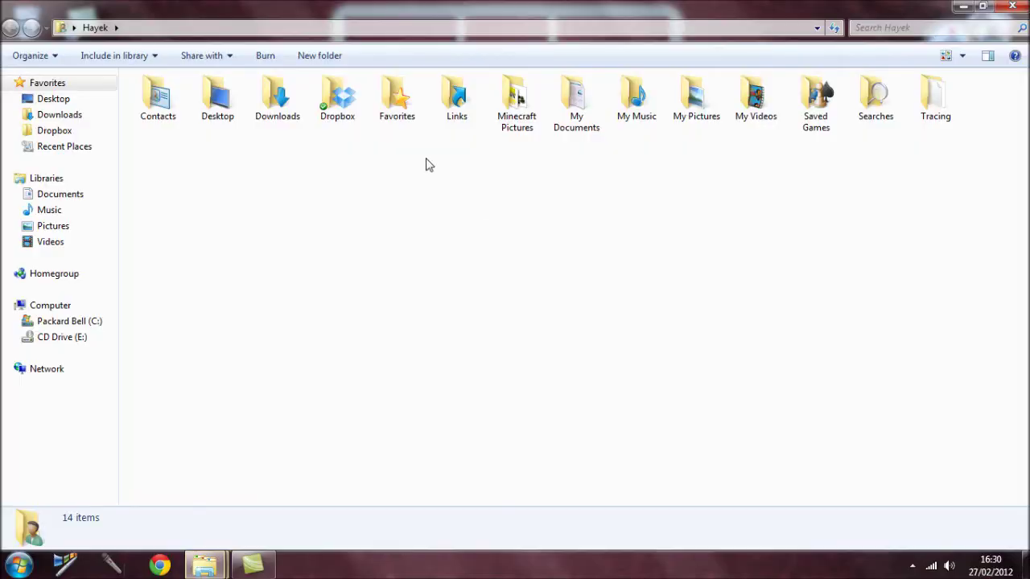
{"action": "double_click", "coordinate": [274, 113]}
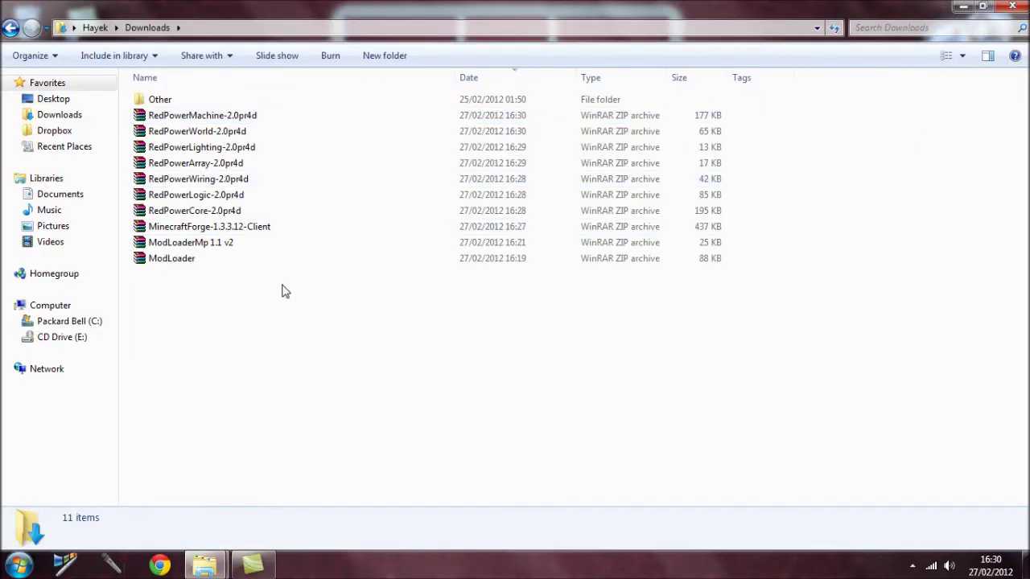
{"action": "left_click", "coordinate": [165, 259]}
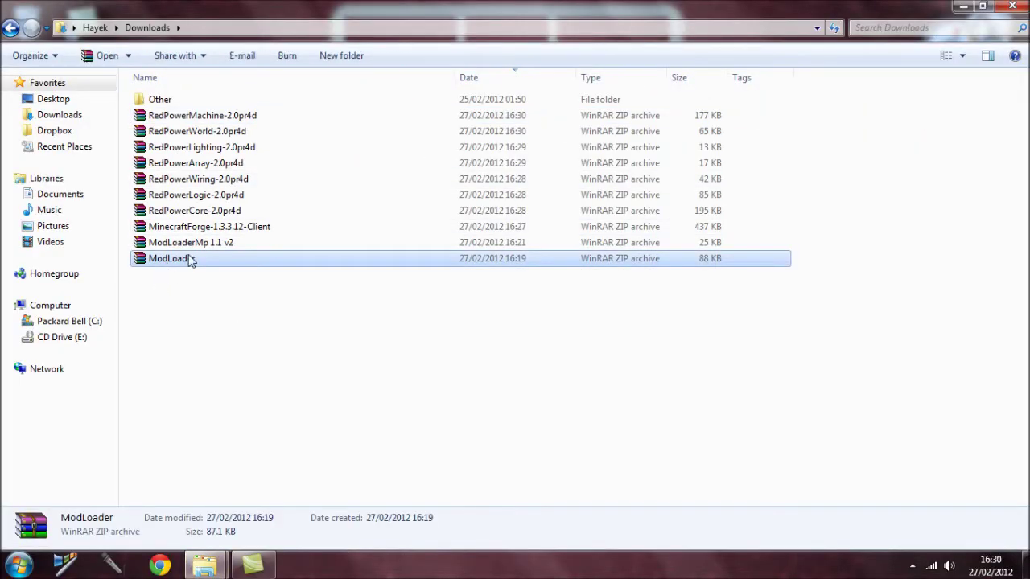
{"action": "left_click", "coordinate": [191, 244]}
{"action": "left_click", "coordinate": [196, 230]}
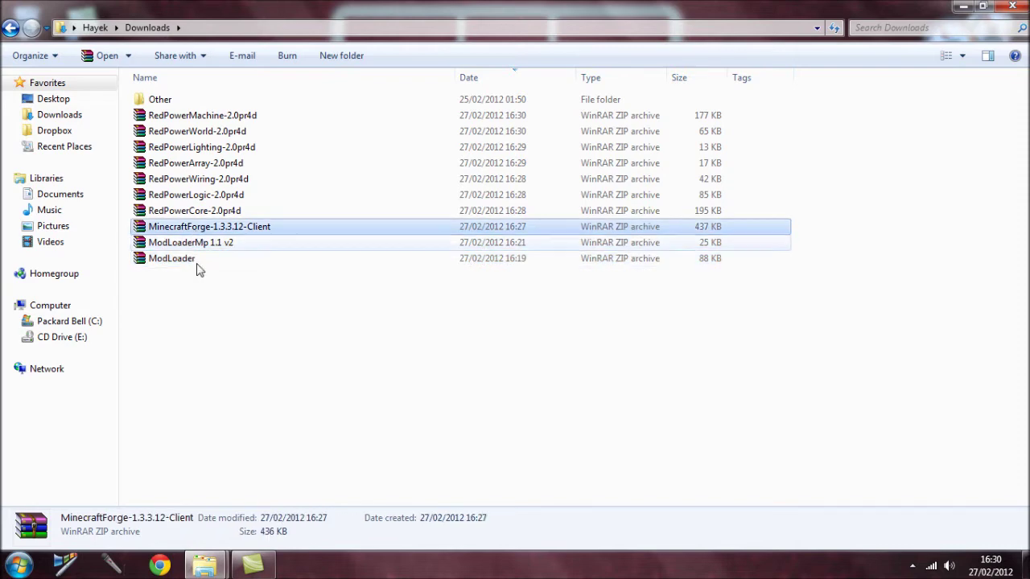
{"action": "left_click_drag", "start_coordinate": [217, 323], "coordinate": [172, 228]}
{"action": "left_click", "coordinate": [197, 350]}
- Open %appdata%, go to .minecraft\bin, and select the minecraft jar file
{"action": "left_click", "coordinate": [17, 565]}
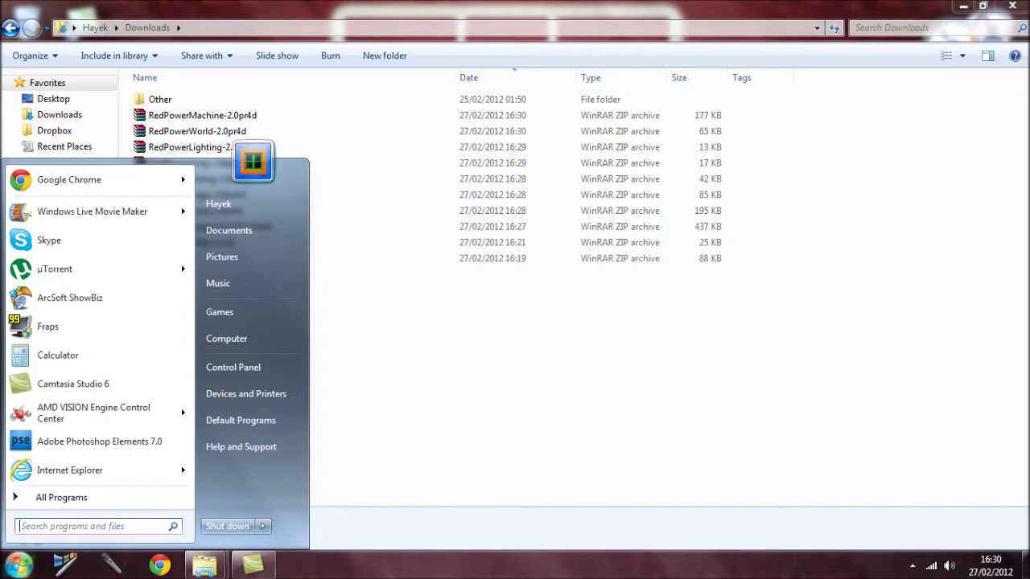
{"action": "left_click", "coordinate": [62, 527]}
{"action": "type", "text": "%appdat"}
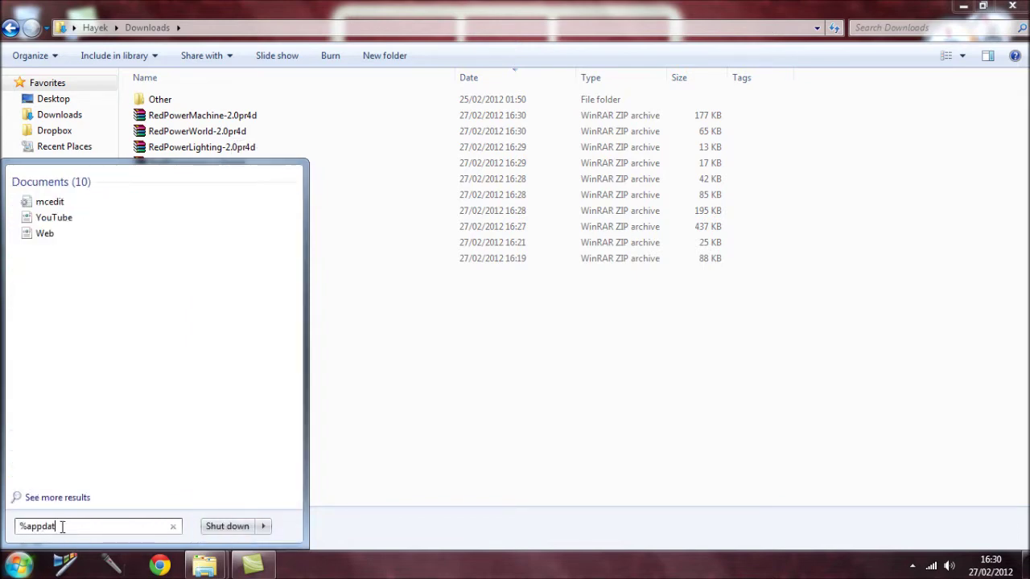
{"action": "type", "text": "a%"}
{"action": "key", "text": "Return"}
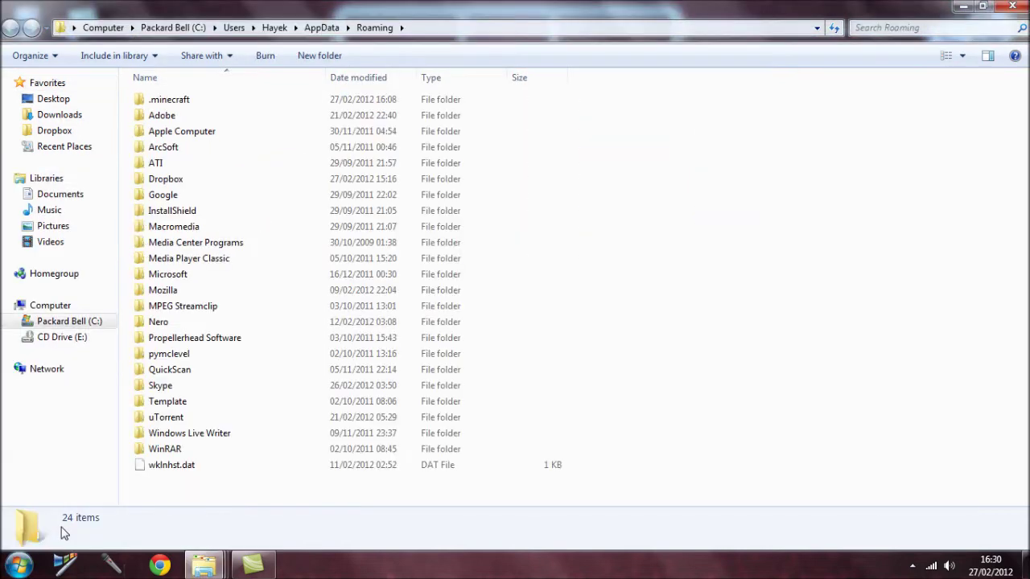
{"action": "double_click", "coordinate": [203, 102]}
{"action": "left_click", "coordinate": [202, 104]}
{"action": "double_click", "coordinate": [203, 104]}
{"action": "left_click", "coordinate": [161, 179]}
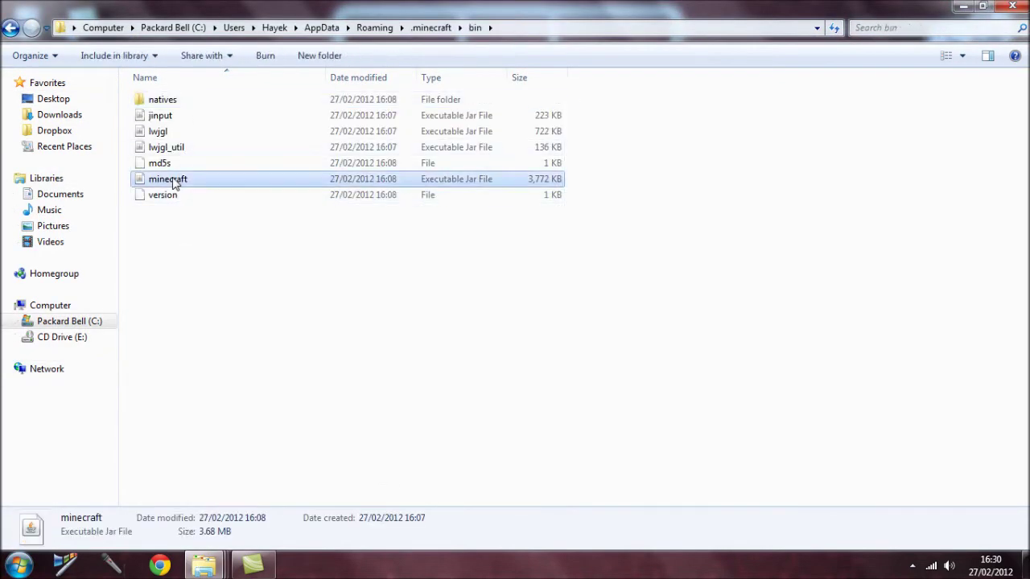
- Open minecraft.jar with WinRAR archiver and dismiss the licence reminder
{"action": "right_click", "coordinate": [158, 183]}
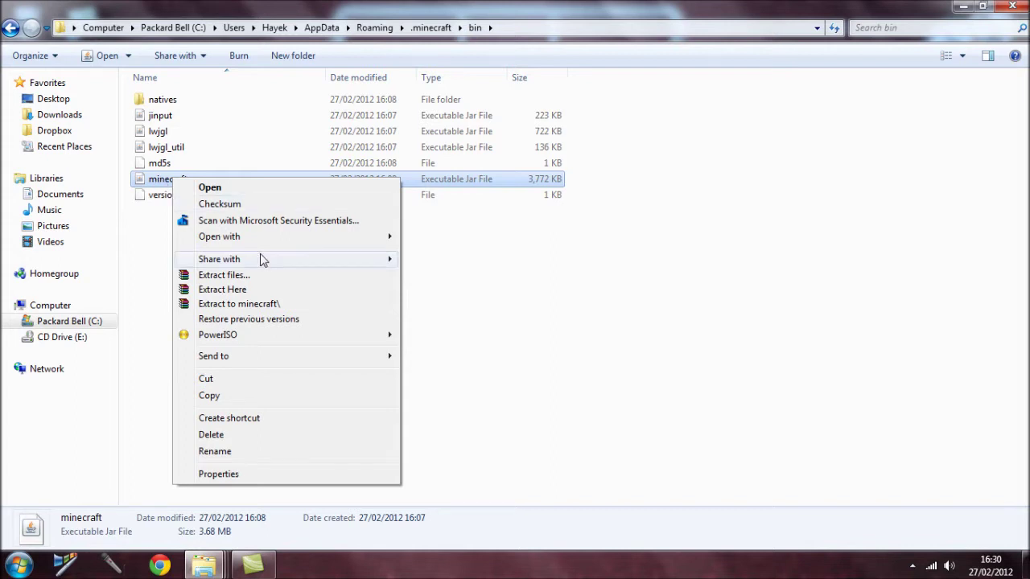
{"action": "mouse_move", "coordinate": [261, 237]}
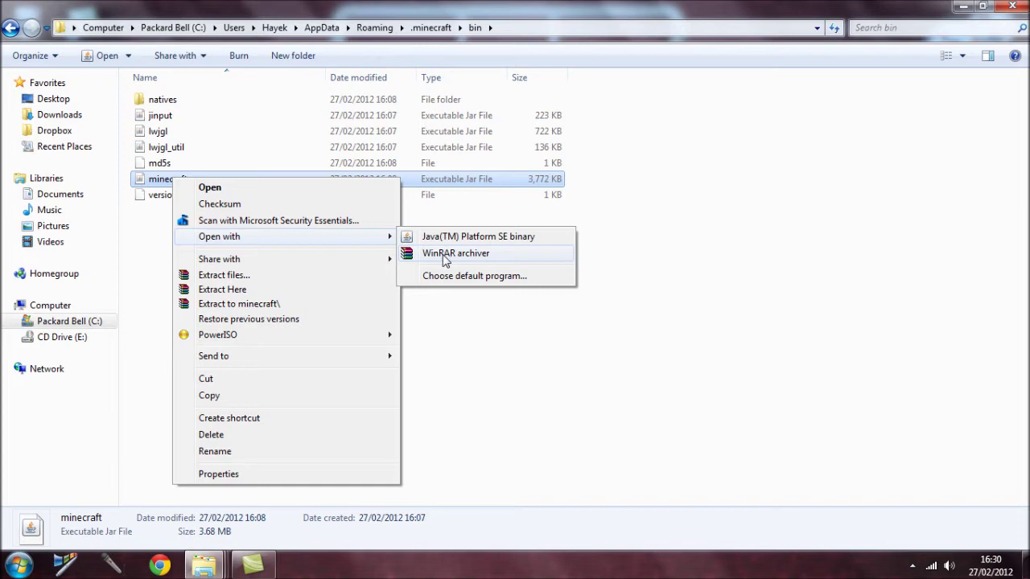
{"action": "left_click", "coordinate": [446, 256]}
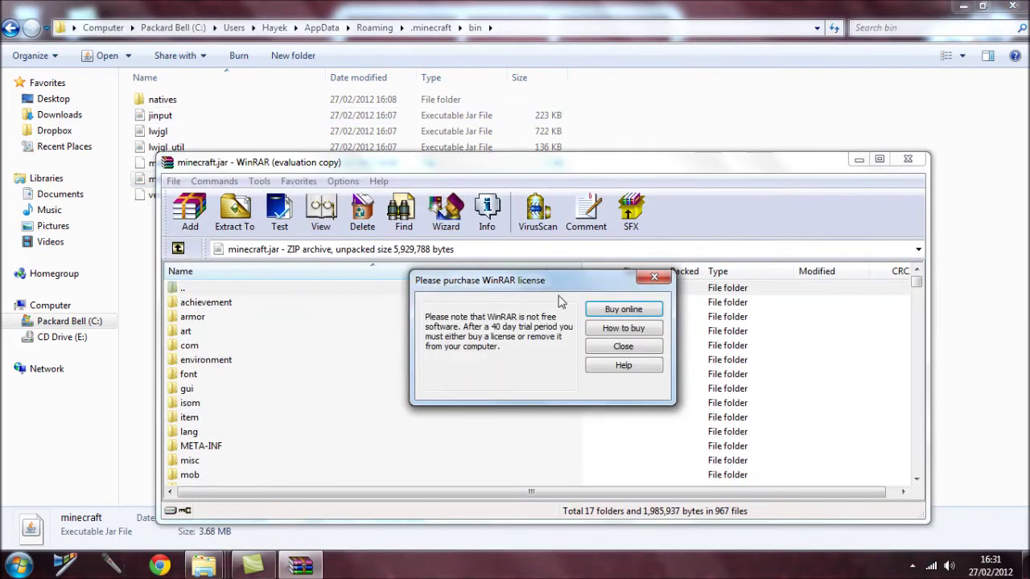
{"action": "left_click", "coordinate": [623, 346]}
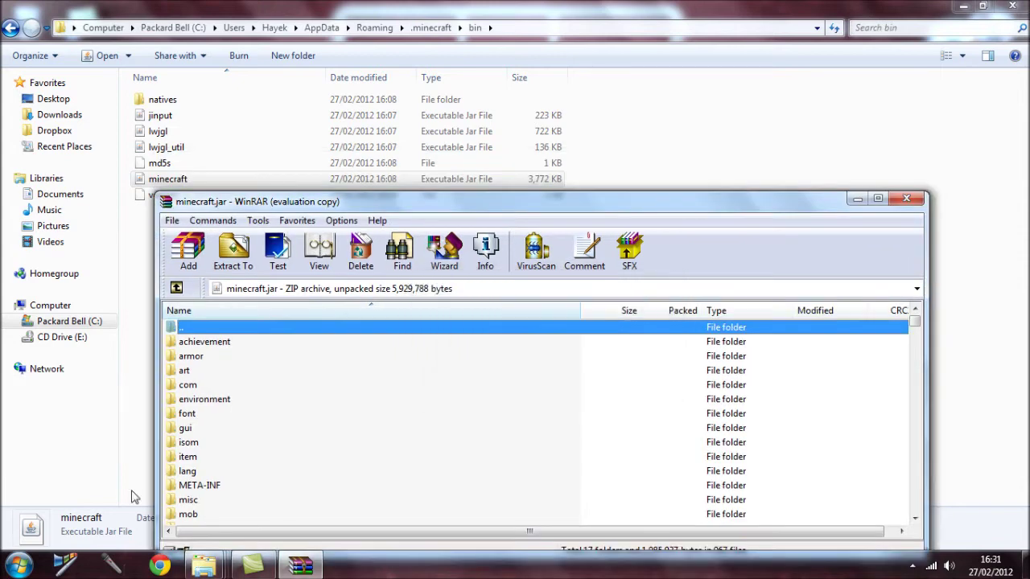
- Delete the META-INF folder from minecraft.jar and minimize the bin window
{"action": "left_click", "coordinate": [196, 487]}
{"action": "key", "text": "Delete"}
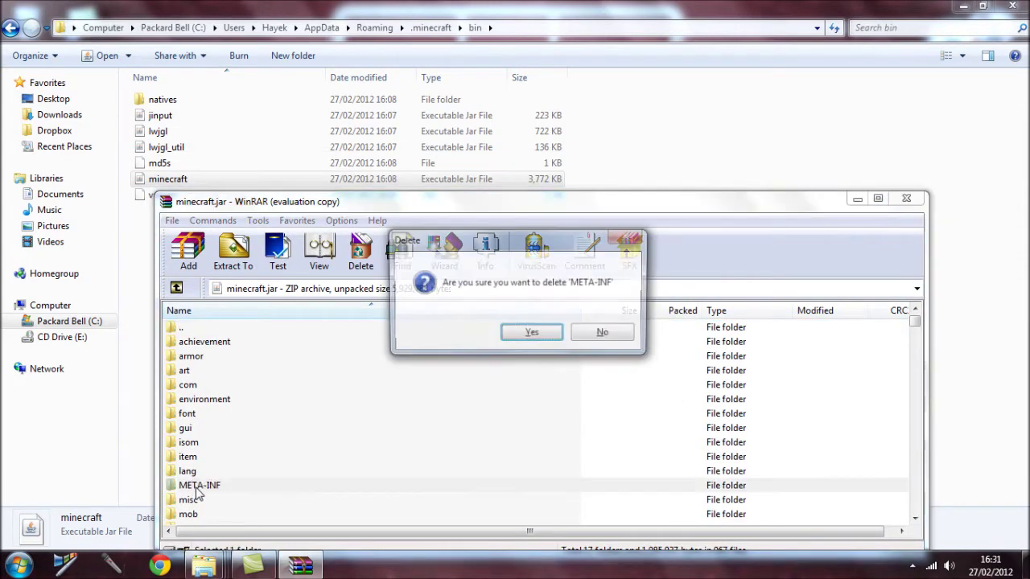
{"action": "key", "text": "Return"}
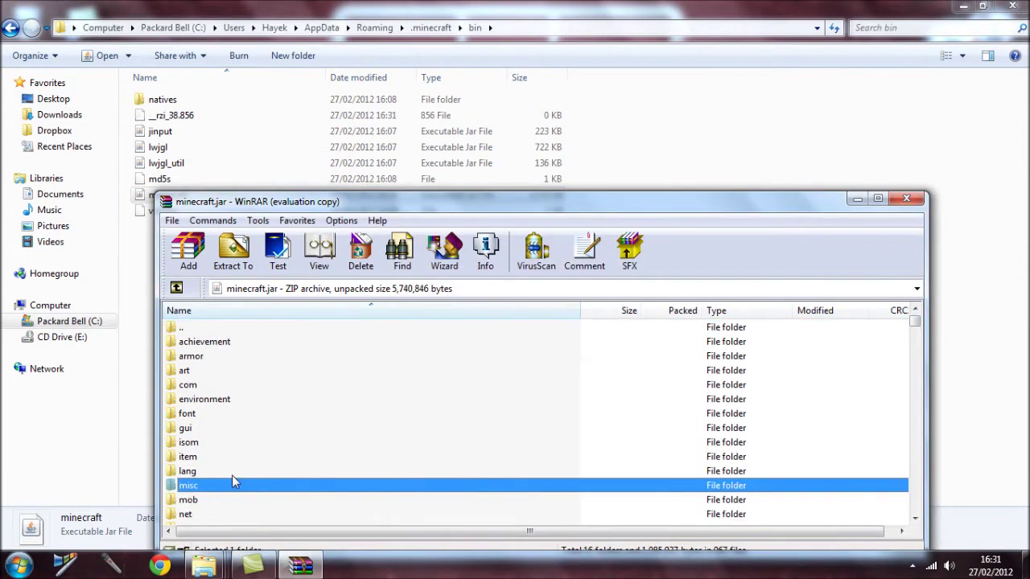
{"action": "left_click", "coordinate": [965, 11]}
- Arrange WinRAR and Downloads windows side by side, then open ModLoader.zip
{"action": "left_click_drag", "start_coordinate": [609, 213], "coordinate": [1029, 173]}
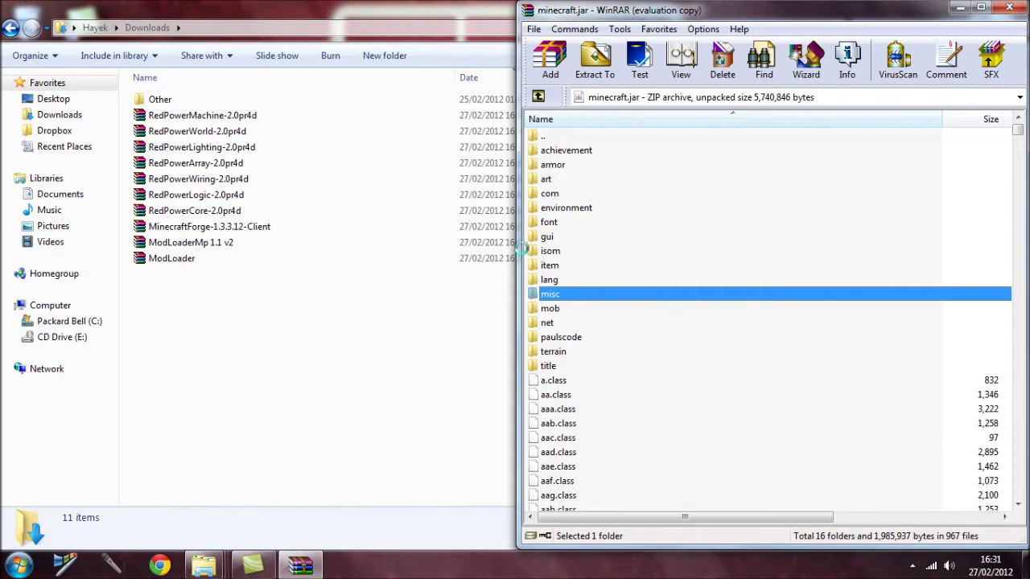
{"action": "double_click", "coordinate": [306, 6]}
{"action": "left_click_drag", "start_coordinate": [388, 17], "coordinate": [2, 158]}
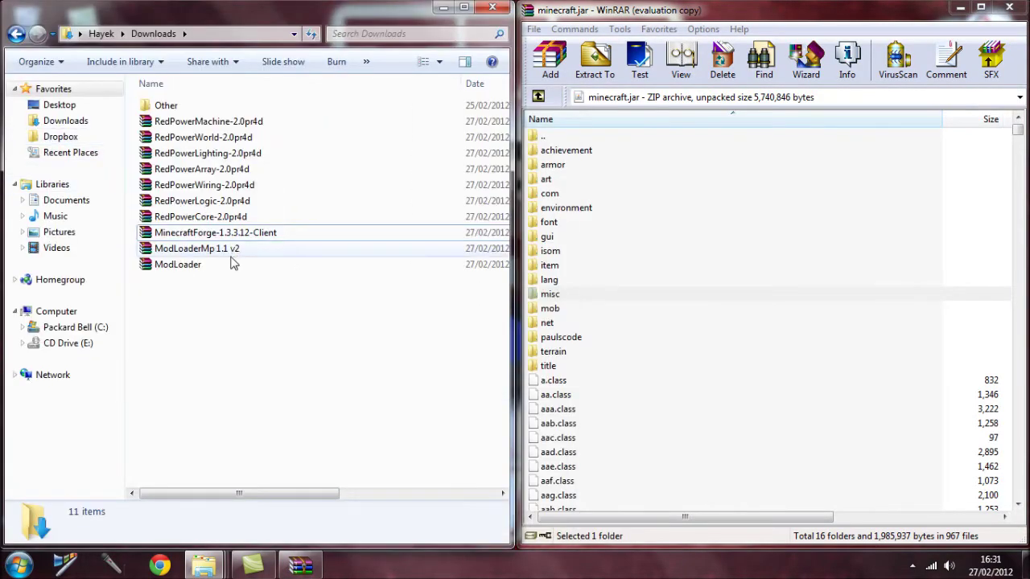
{"action": "double_click", "coordinate": [180, 266]}
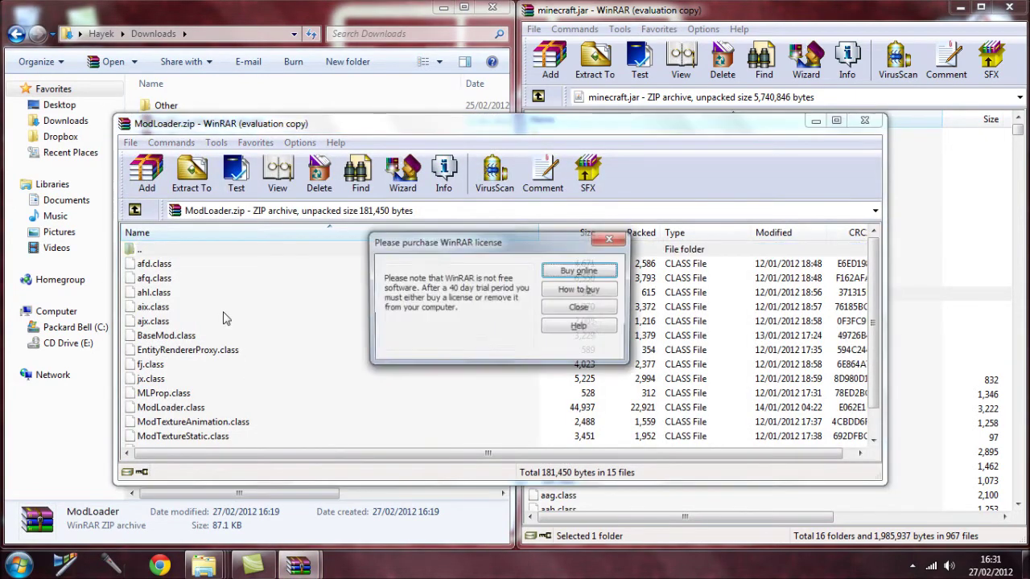
{"action": "left_click", "coordinate": [580, 308]}
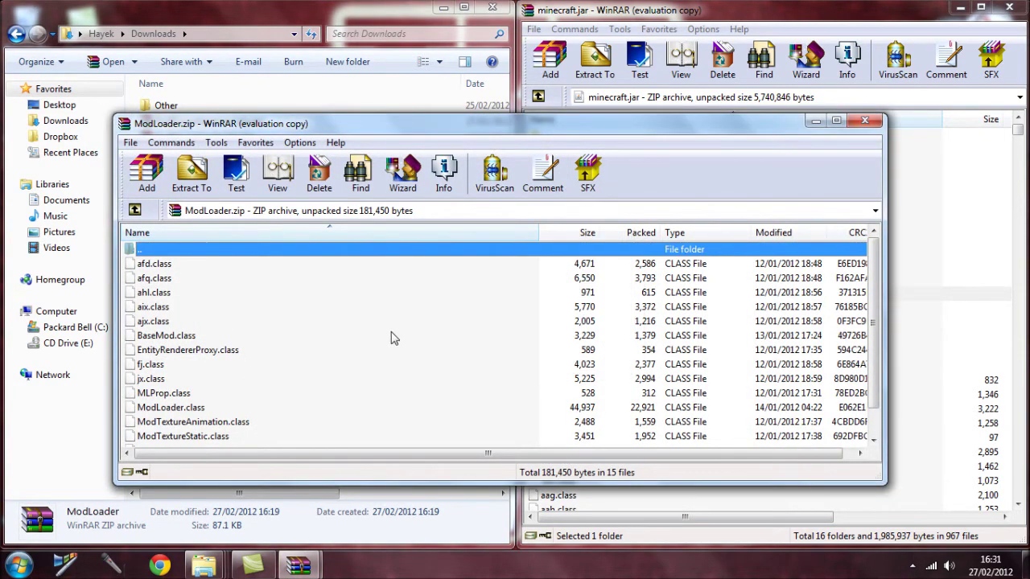
- Add all ModLoader class files to minecraft.jar, close ModLoader.zip, and open ModLoaderMp 1.1 v2.zip
{"action": "key", "text": "ctrl+a"}
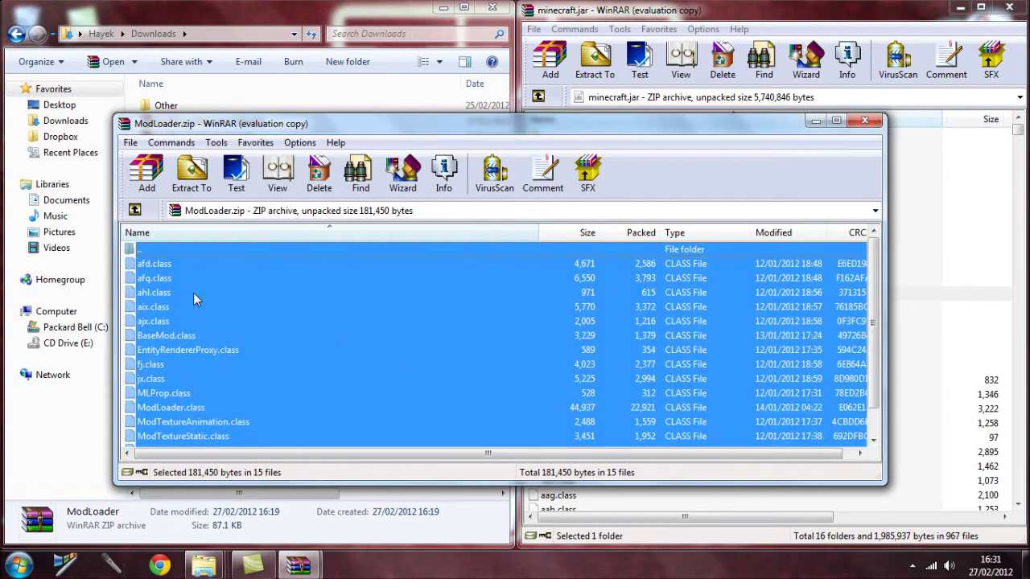
{"action": "left_click_drag", "start_coordinate": [675, 119], "coordinate": [578, 280]}
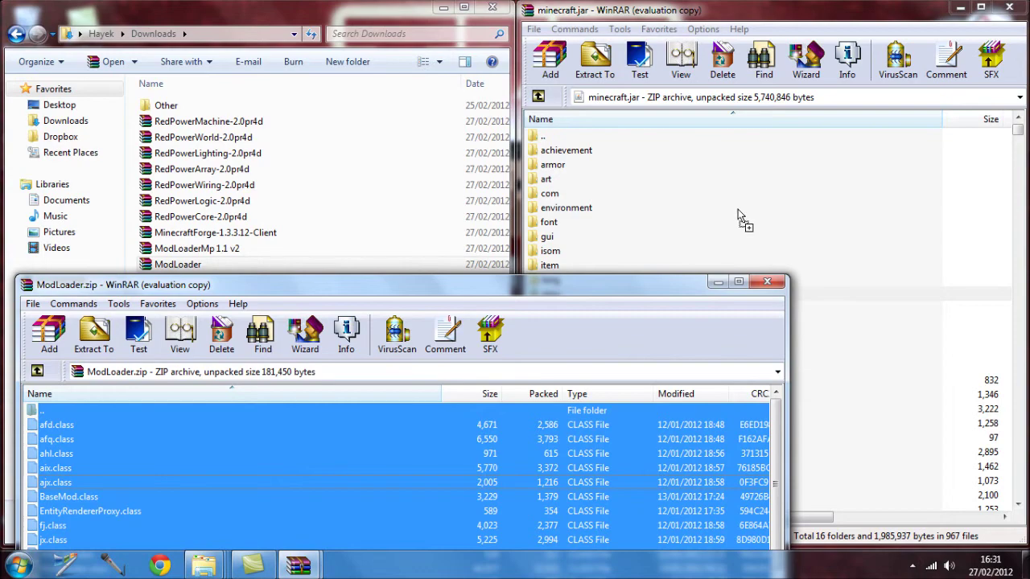
{"action": "left_click_drag", "start_coordinate": [740, 218], "coordinate": [741, 217]}
{"action": "left_click", "coordinate": [756, 407]}
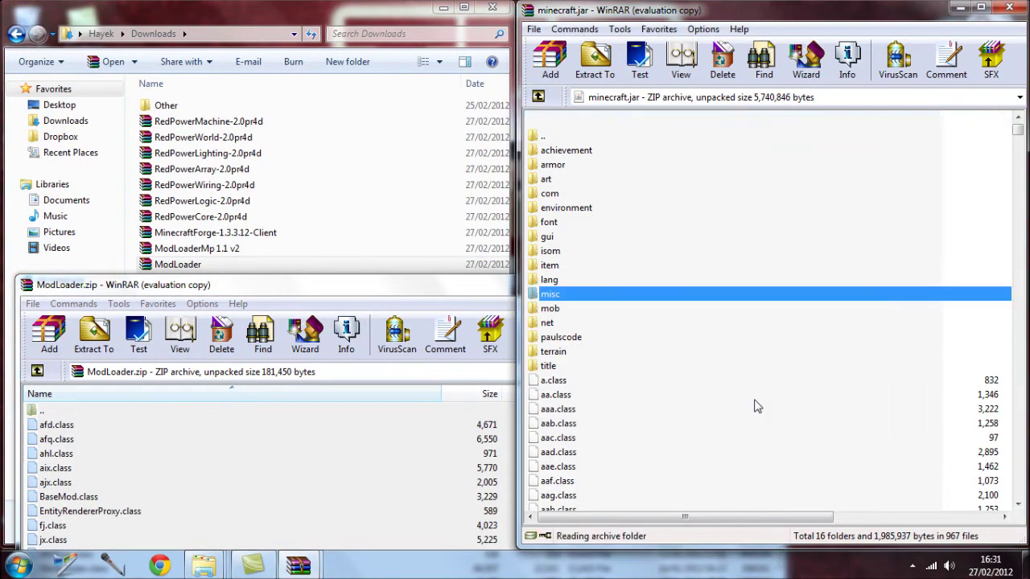
{"action": "key", "text": "alt+F4"}
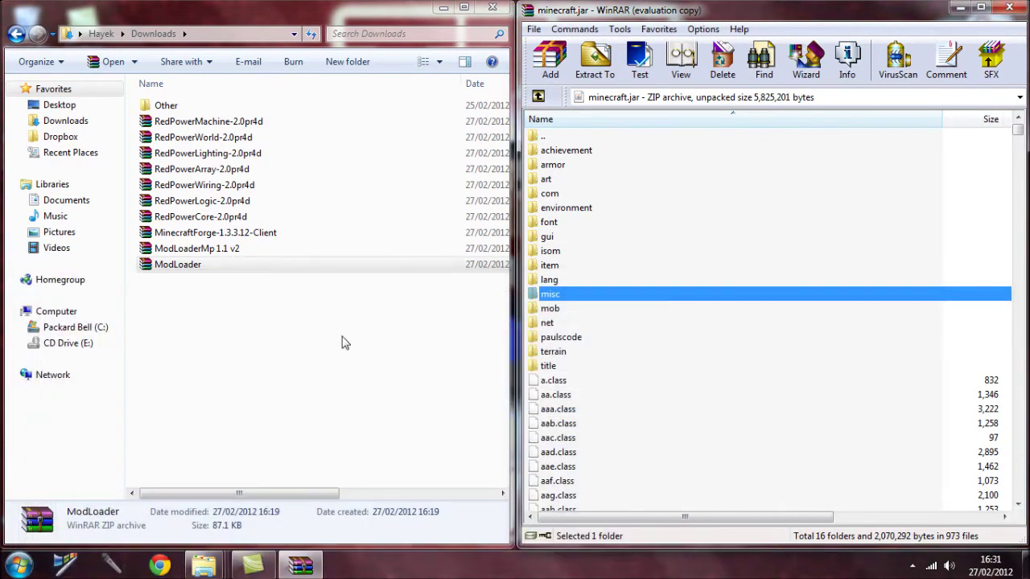
{"action": "double_click", "coordinate": [194, 248]}
- Add all ModLoaderMp class files to minecraft.jar and close the ModLoaderMp archive
{"action": "left_click_drag", "start_coordinate": [240, 445], "coordinate": [165, 278]}
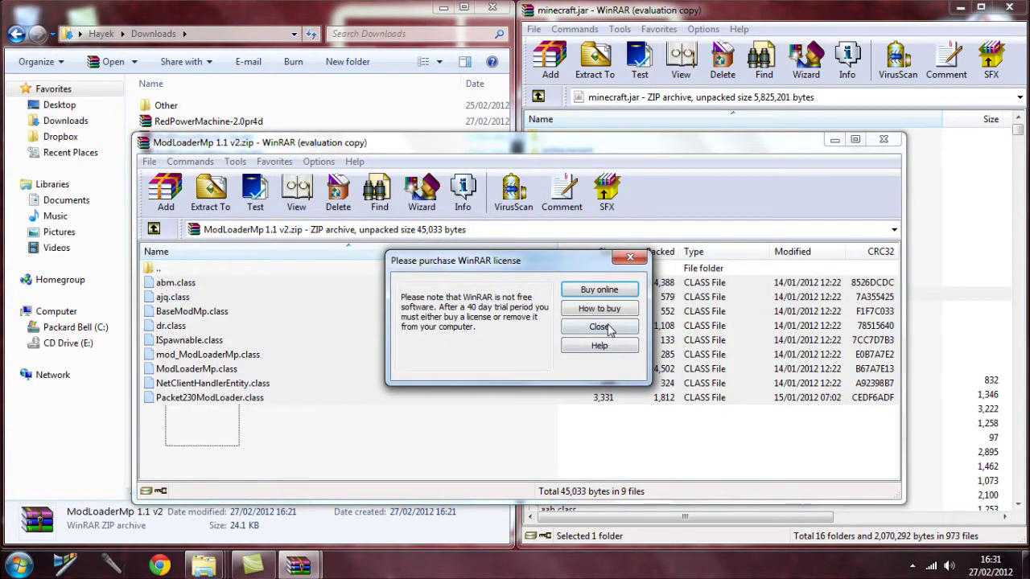
{"action": "left_click", "coordinate": [599, 326]}
{"action": "left_click_drag", "start_coordinate": [194, 336], "coordinate": [420, 355]}
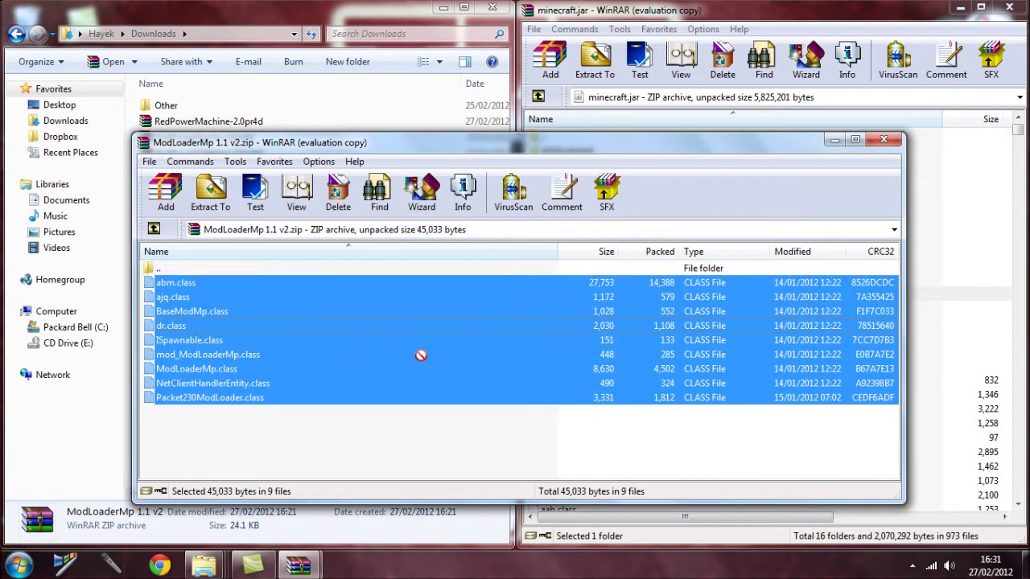
{"action": "left_click_drag", "start_coordinate": [988, 309], "coordinate": [987, 312]}
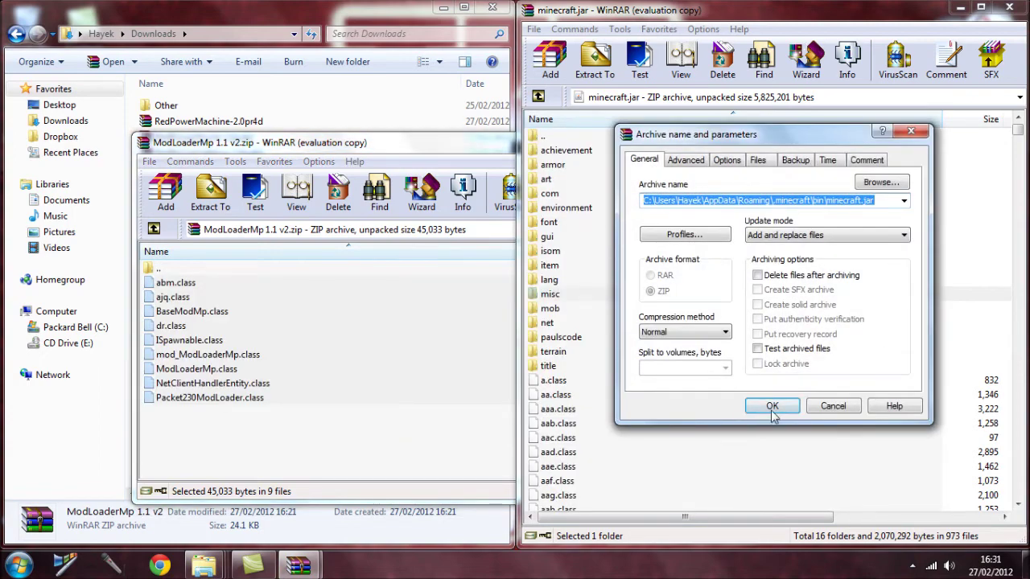
{"action": "left_click", "coordinate": [771, 406]}
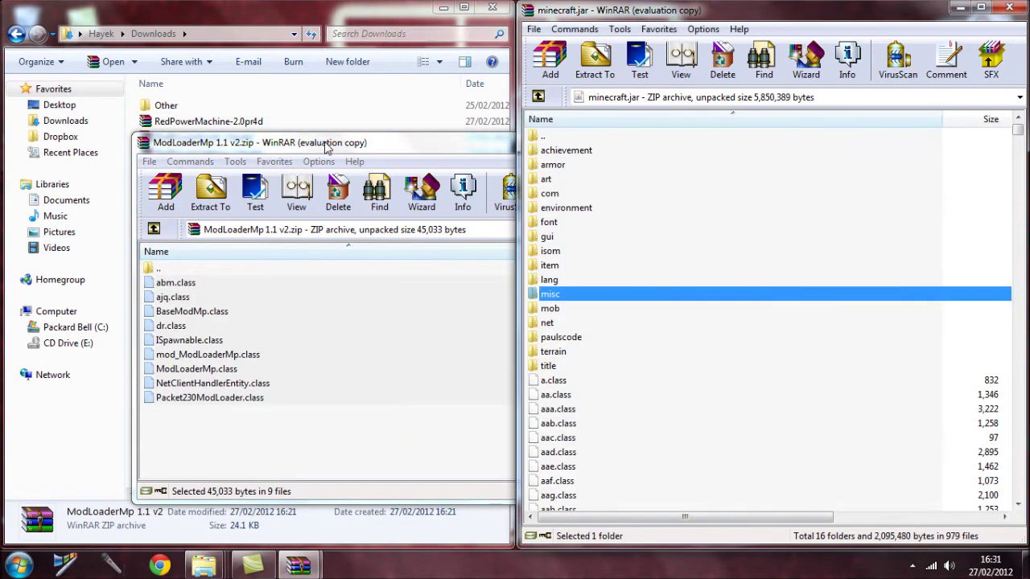
{"action": "left_click_drag", "start_coordinate": [325, 145], "coordinate": [326, 225]}
{"action": "key", "text": "alt+F4"}
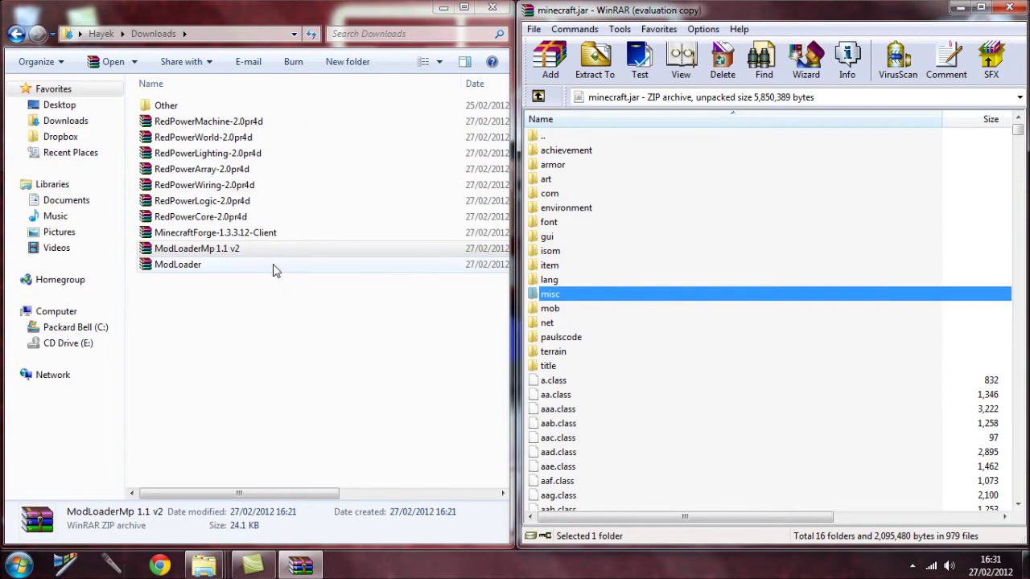
- Add the MinecraftForge-1.3.3.12-Client files and forge folder to minecraft.jar
{"action": "left_click", "coordinate": [195, 234]}
{"action": "double_click", "coordinate": [198, 235]}
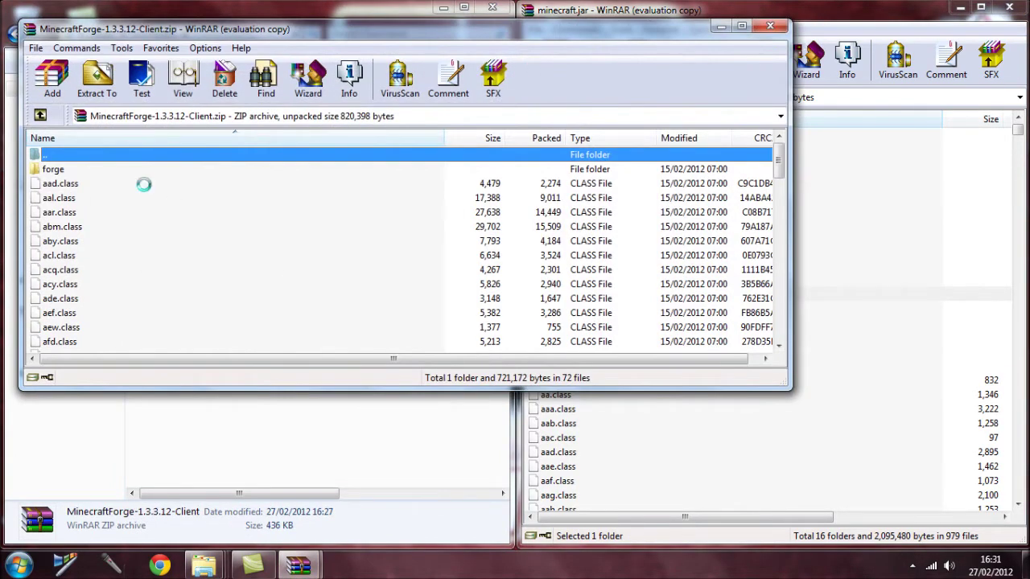
{"action": "left_click", "coordinate": [503, 218]}
{"action": "key", "text": "ctrl+a"}
{"action": "left_click", "coordinate": [101, 156], "text": "ctrl"}
{"action": "left_click_drag", "start_coordinate": [105, 183], "coordinate": [862, 267]}
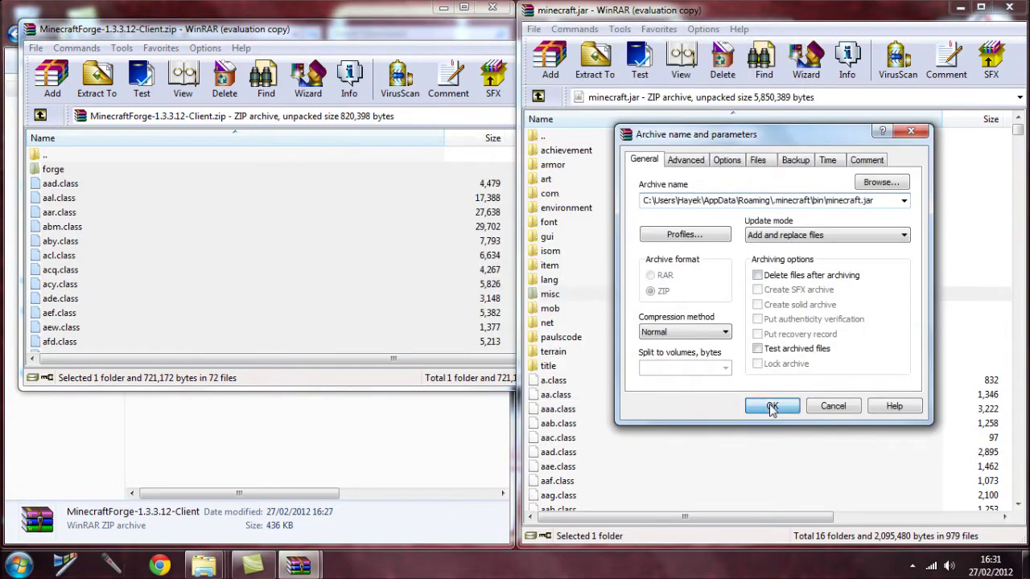
{"action": "left_click", "coordinate": [771, 406]}
- Close the Forge archive and minimize the minecraft.jar window
{"action": "left_click", "coordinate": [385, 37]}
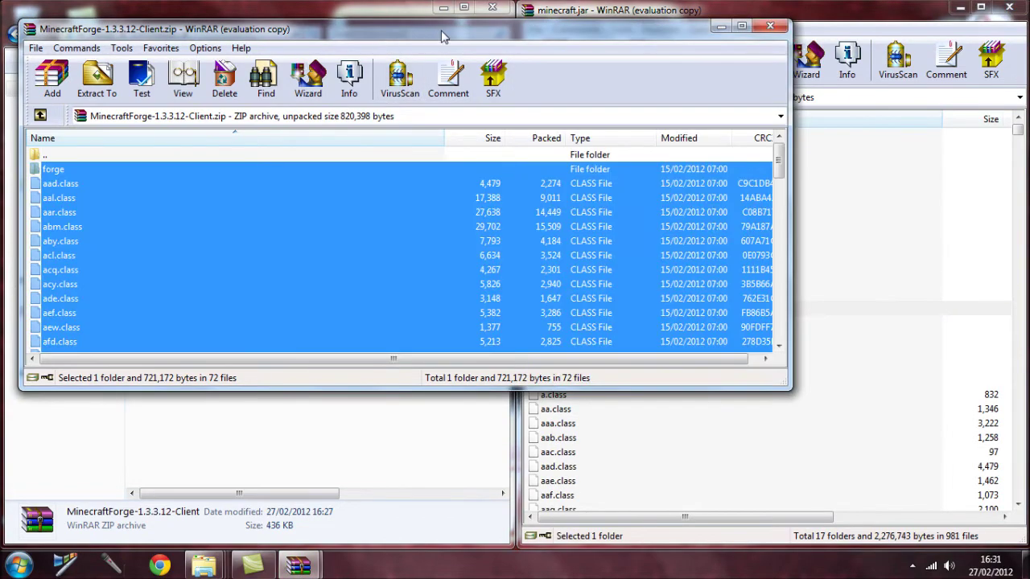
{"action": "left_click", "coordinate": [769, 27]}
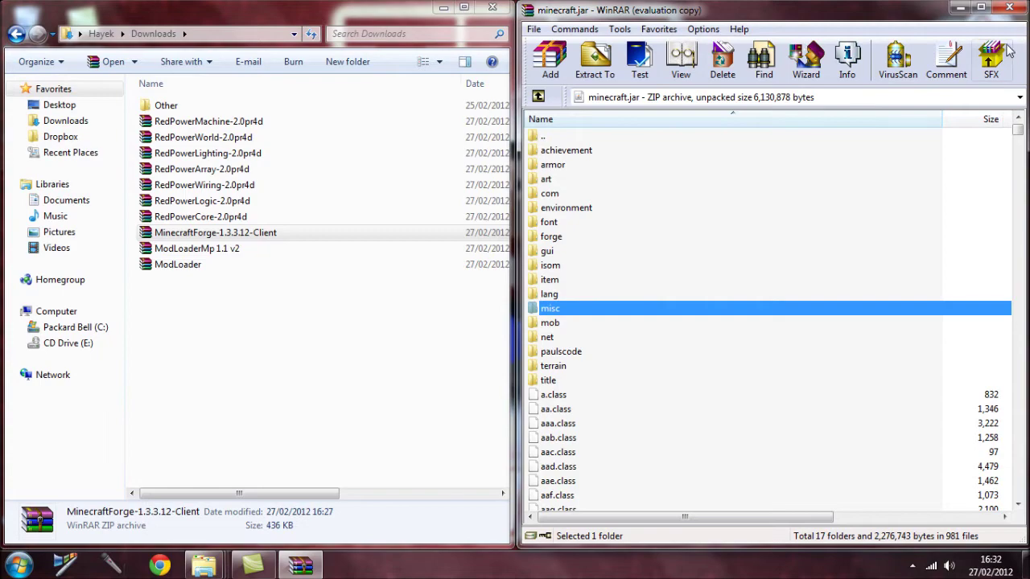
{"action": "left_click", "coordinate": [960, 7]}
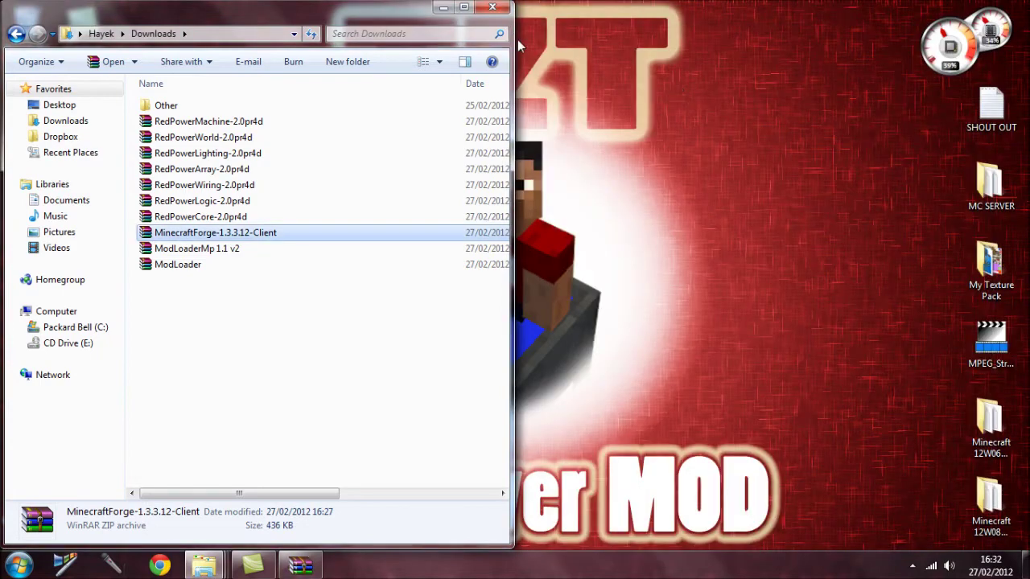
- Launch Minecraft from the desktop, log in to the title screen, then quit the game
{"action": "left_click", "coordinate": [443, 7]}
{"action": "right_click", "coordinate": [381, 128]}
{"action": "left_click", "coordinate": [420, 190]}
{"action": "double_click", "coordinate": [27, 261]}
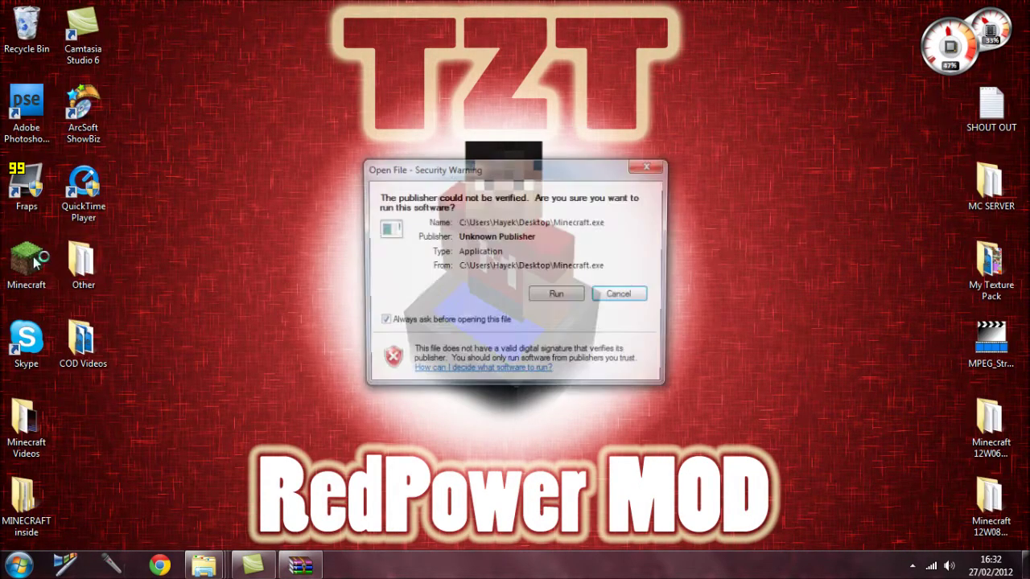
{"action": "left_click", "coordinate": [558, 296]}
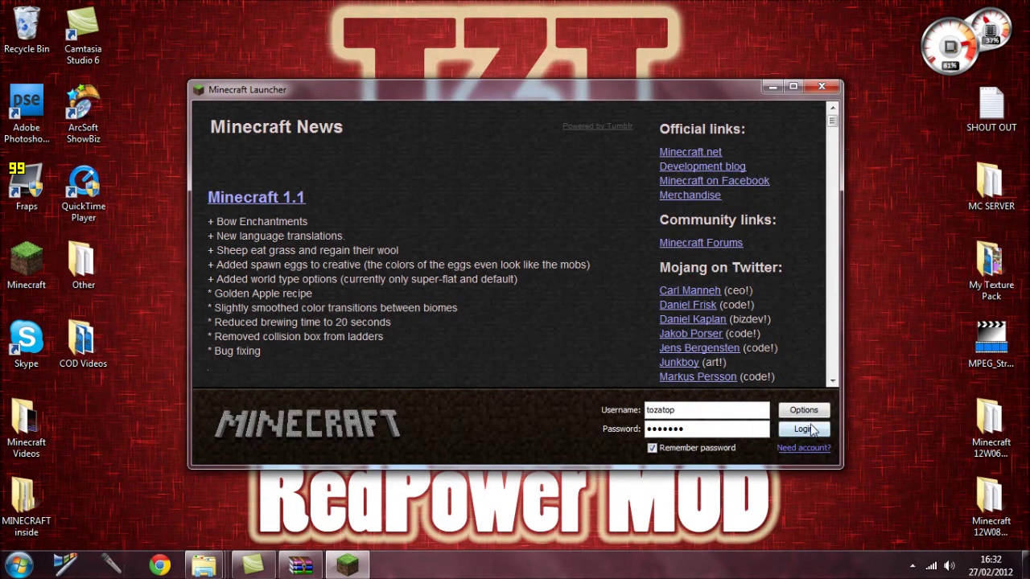
{"action": "left_click", "coordinate": [804, 429]}
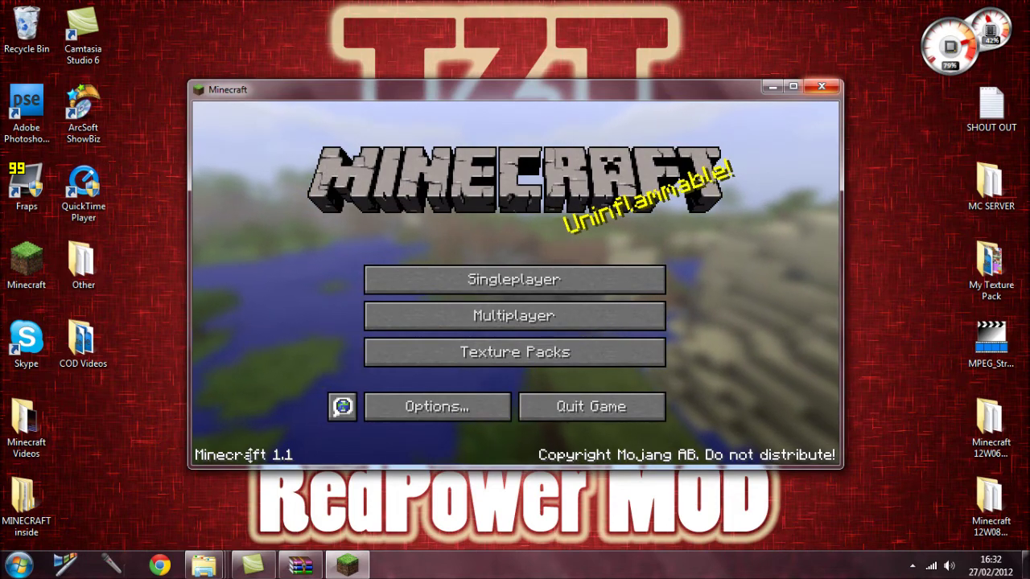
{"action": "left_click", "coordinate": [822, 87]}
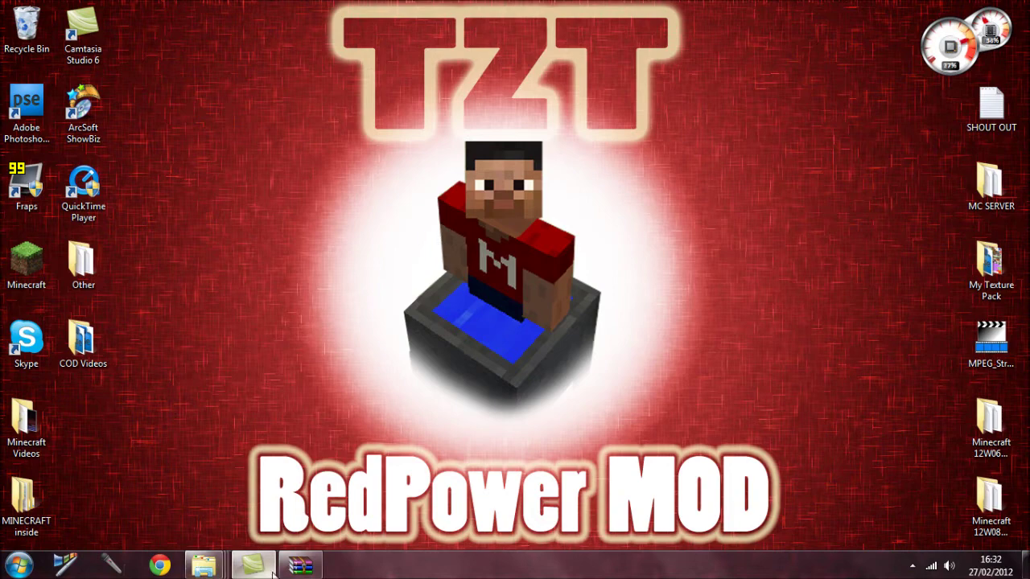
- Go back from bin to the .minecraft folder and select the new mods folder
{"action": "right_click", "coordinate": [529, 132]}
{"action": "left_click", "coordinate": [563, 196]}
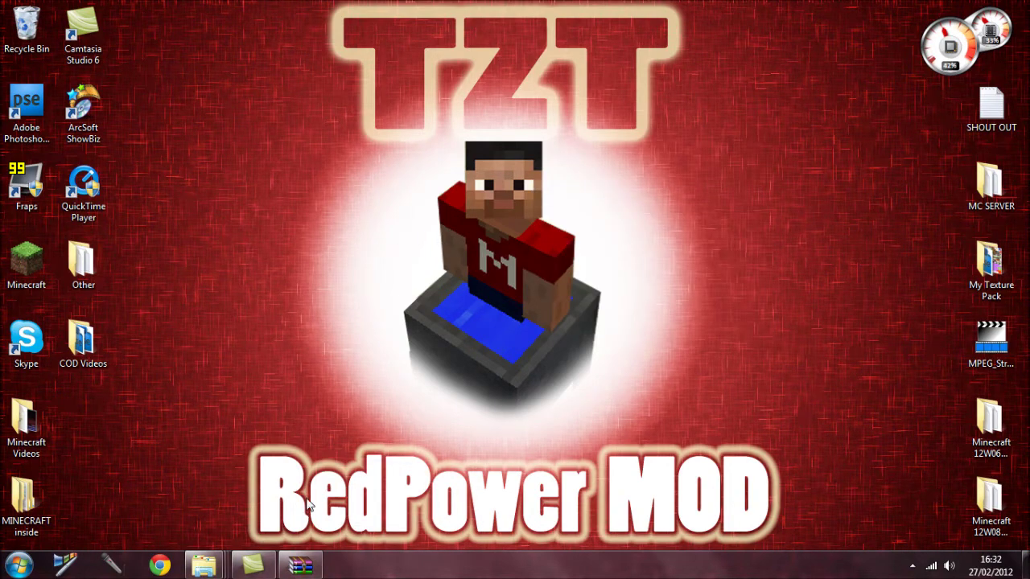
{"action": "mouse_move", "coordinate": [203, 565]}
{"action": "mouse_move", "coordinate": [408, 507]}
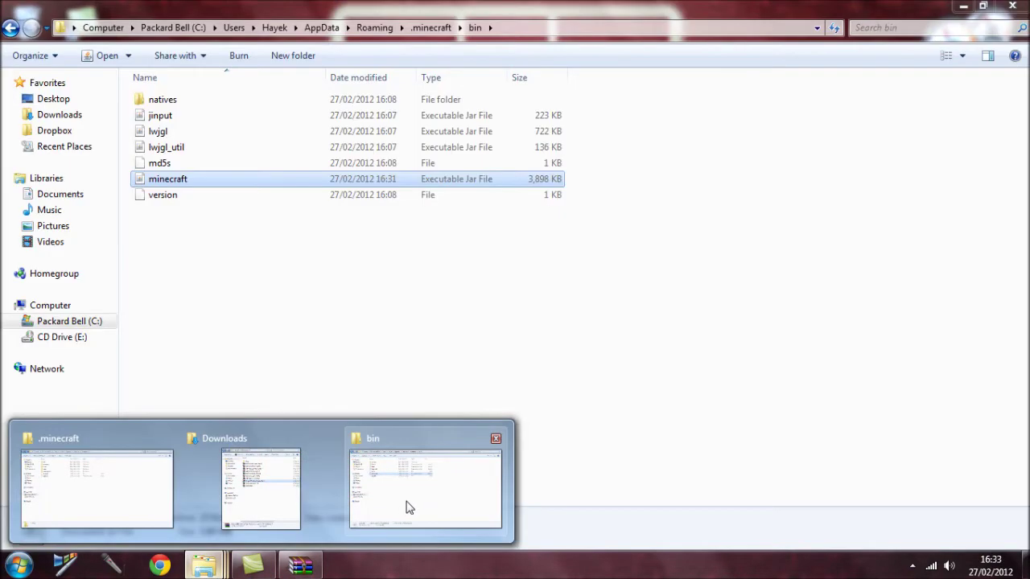
{"action": "left_click", "coordinate": [410, 506]}
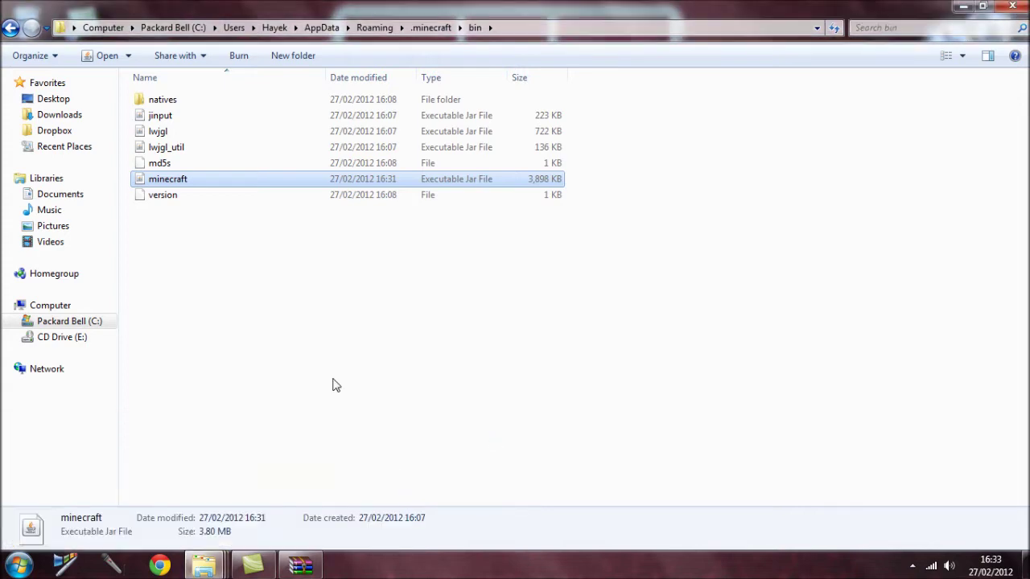
{"action": "left_click", "coordinate": [8, 27]}
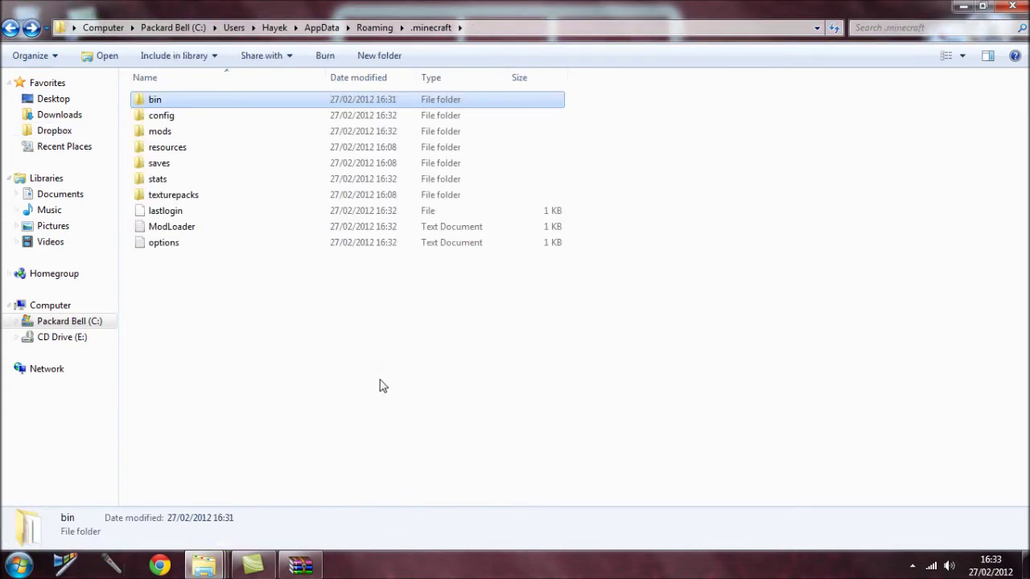
{"action": "left_click", "coordinate": [382, 386]}
{"action": "left_click", "coordinate": [163, 132]}
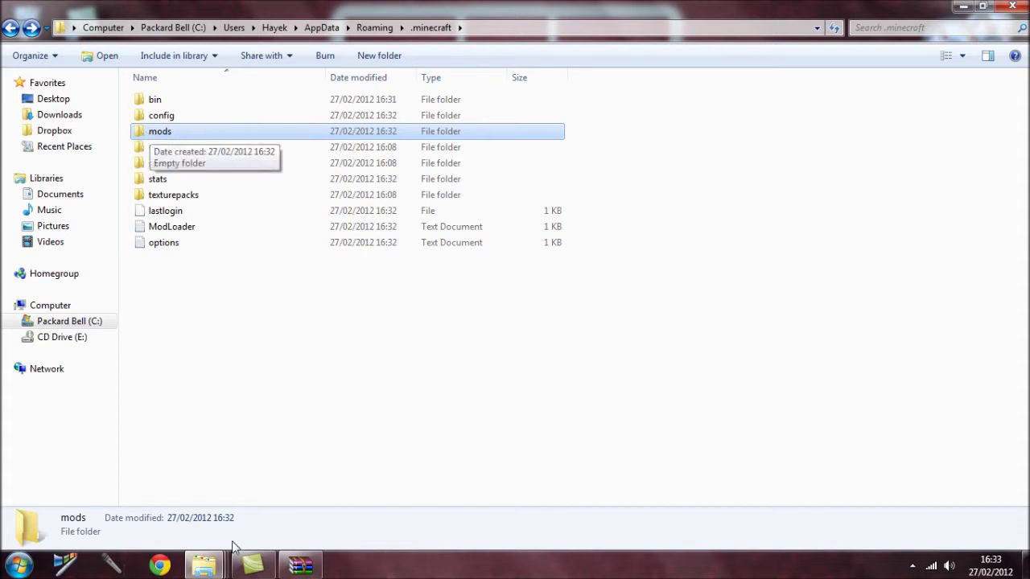
{"action": "left_click", "coordinate": [211, 563]}
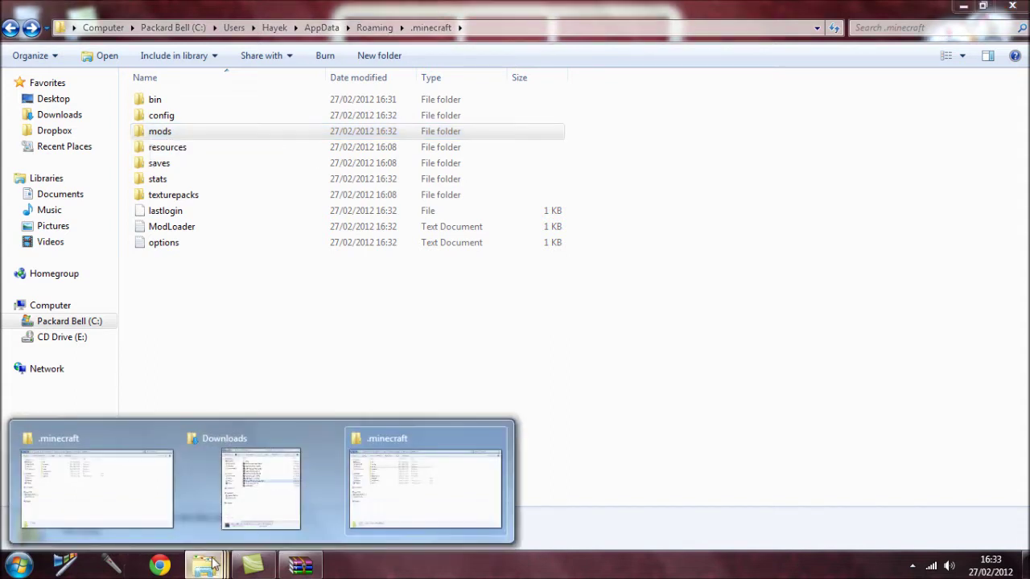
- Place .minecraft beside Downloads and move the seven RedPower 2.0pr4d archives into mods
{"action": "left_click", "coordinate": [271, 507]}
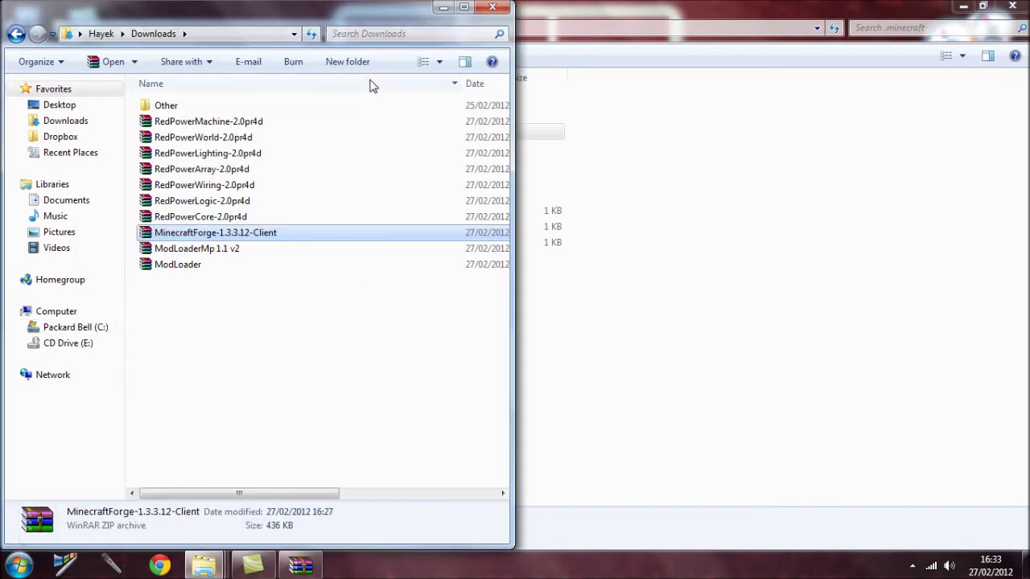
{"action": "double_click", "coordinate": [652, 13]}
{"action": "left_click_drag", "start_coordinate": [493, 116], "coordinate": [1028, 154]}
{"action": "left_click", "coordinate": [330, 233]}
{"action": "left_click", "coordinate": [293, 358]}
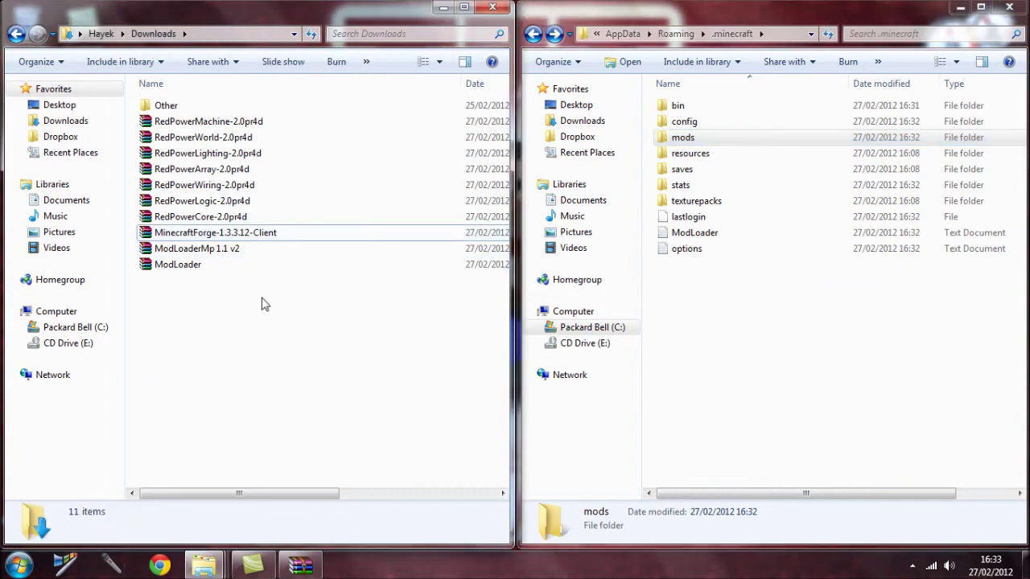
{"action": "left_click", "coordinate": [240, 216]}
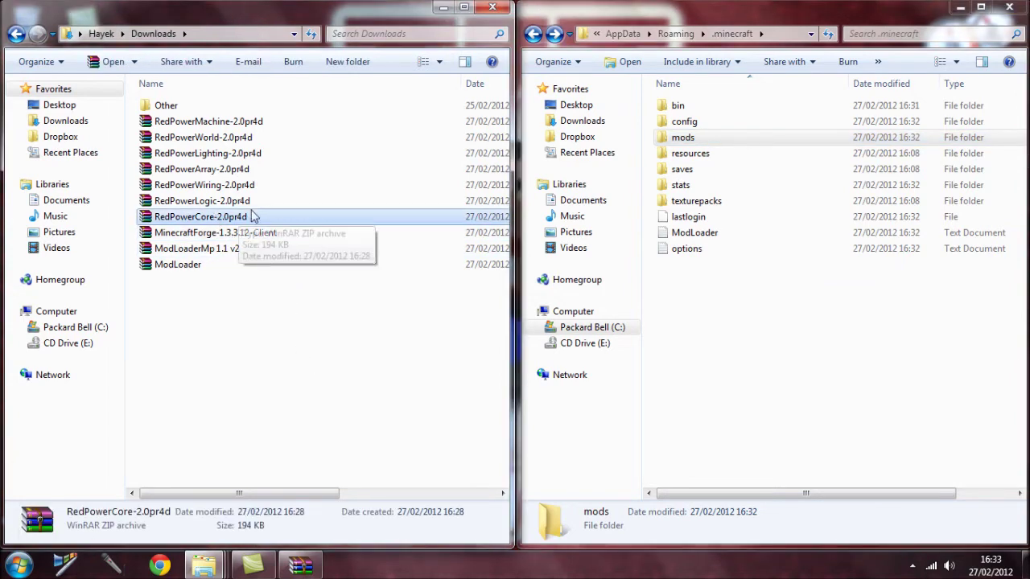
{"action": "left_click", "coordinate": [238, 123], "text": "shift"}
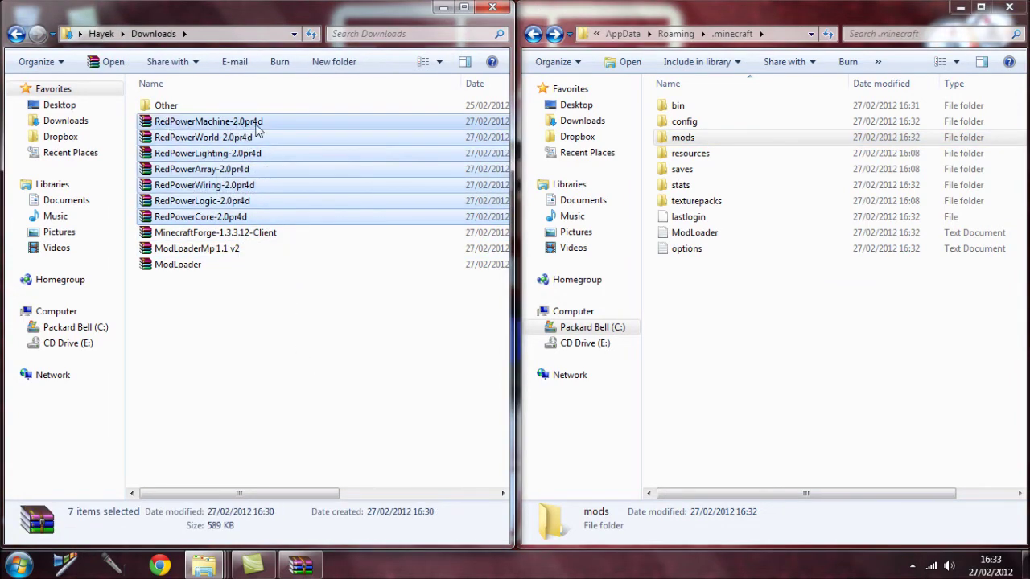
{"action": "left_click_drag", "start_coordinate": [187, 207], "coordinate": [699, 144]}
- Open the mods folder to confirm all seven archives, then close the Downloads window
{"action": "double_click", "coordinate": [699, 138]}
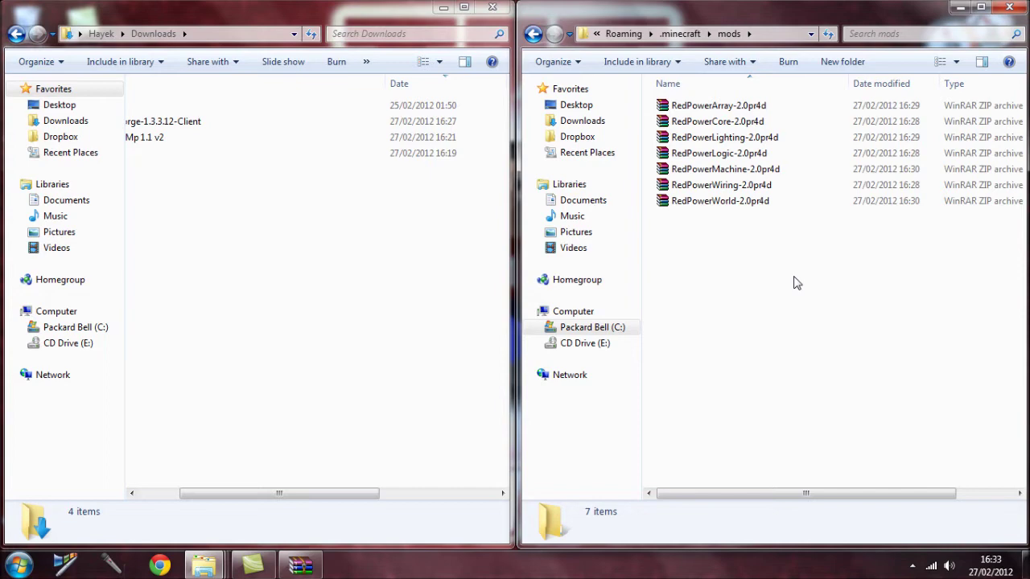
{"action": "left_click_drag", "start_coordinate": [801, 281], "coordinate": [673, 77]}
{"action": "left_click", "coordinate": [749, 223]}
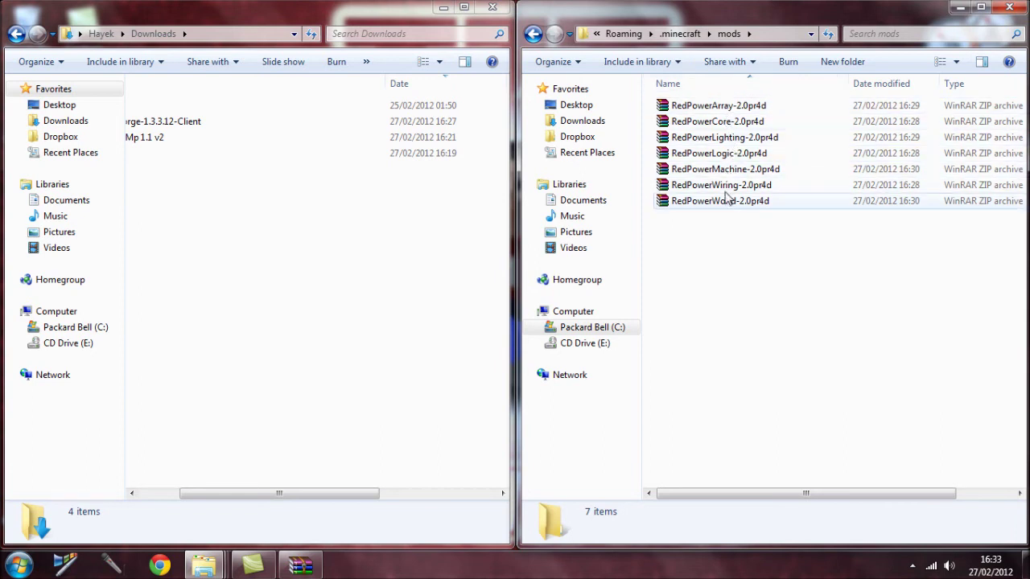
{"action": "left_click_drag", "start_coordinate": [728, 273], "coordinate": [671, 103]}
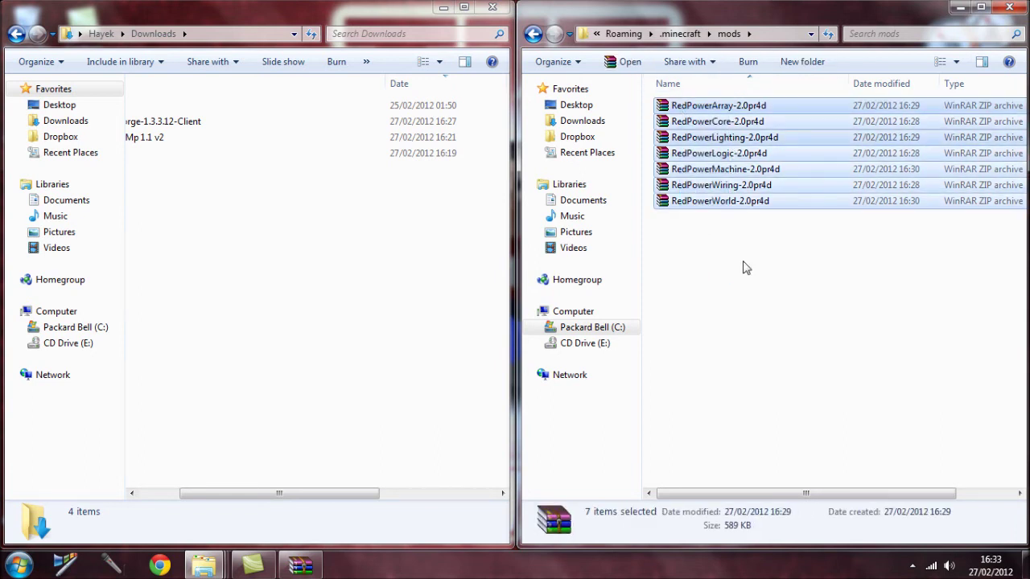
{"action": "left_click", "coordinate": [779, 338]}
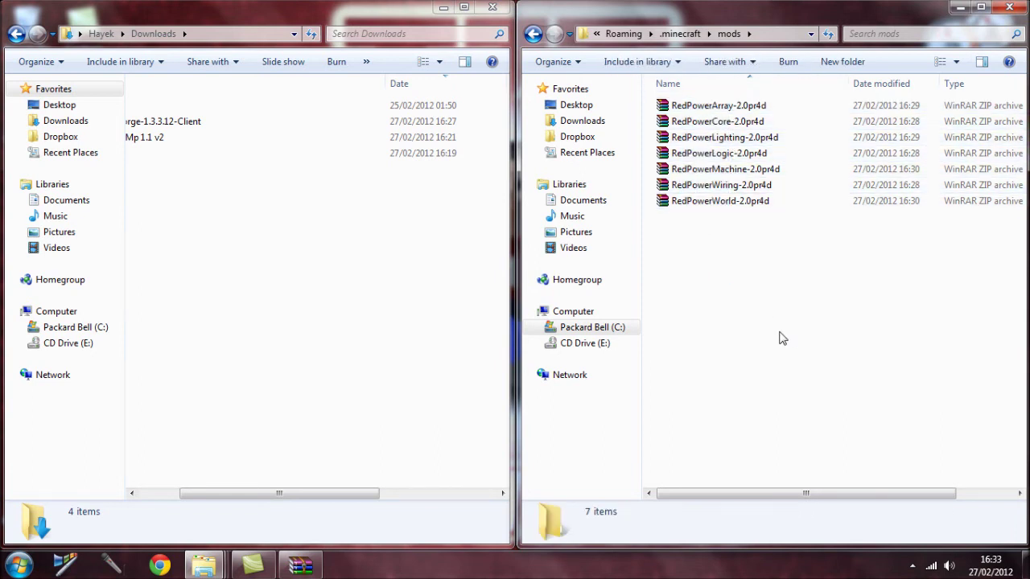
{"action": "left_click", "coordinate": [489, 8]}
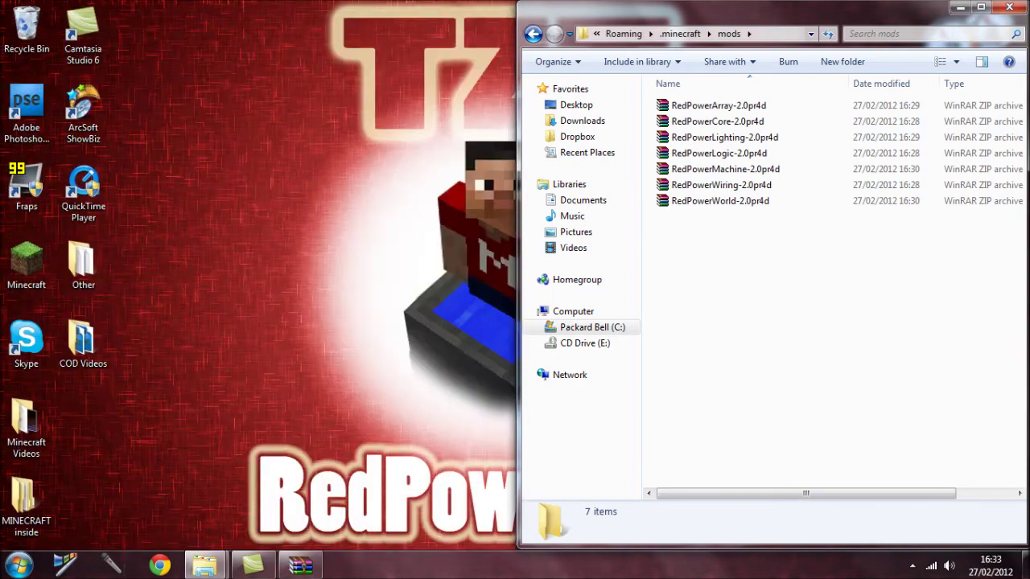
- Close the mods folder, the minecraft.jar archive and the .minecraft folder windows
{"action": "key", "text": "alt+F4"}
{"action": "left_click", "coordinate": [301, 566]}
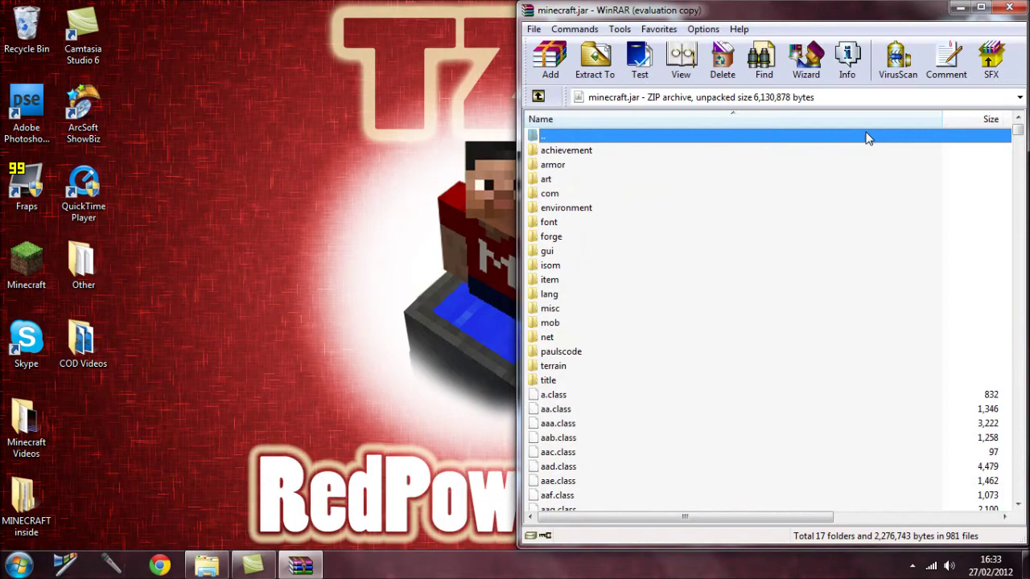
{"action": "left_click", "coordinate": [1020, 7]}
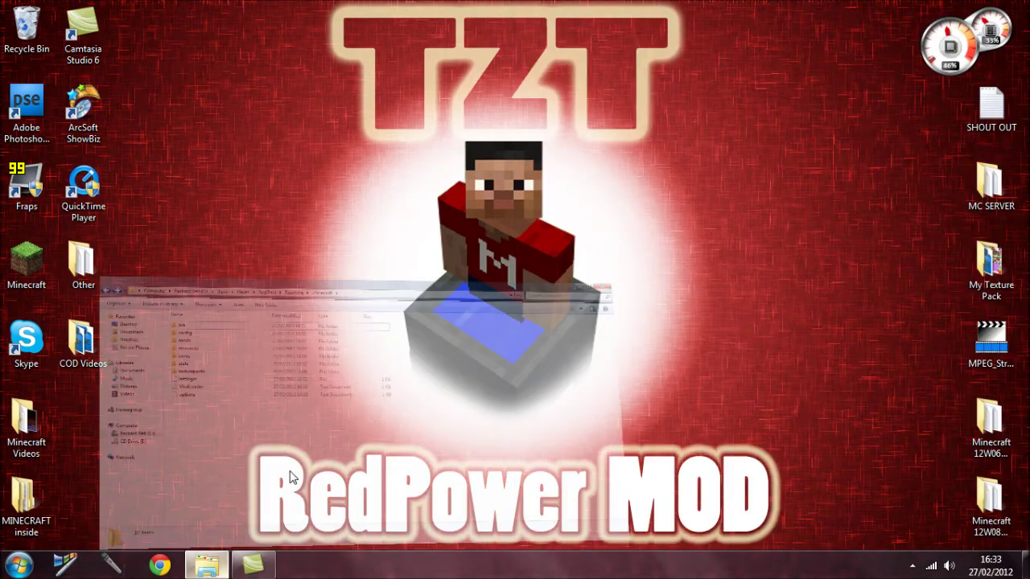
{"action": "left_click", "coordinate": [207, 565]}
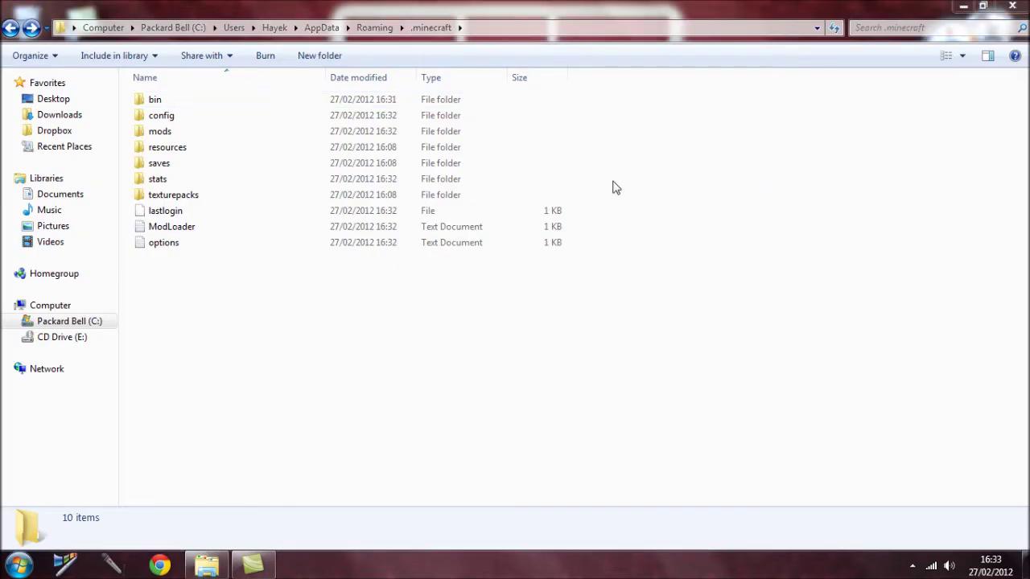
{"action": "left_click", "coordinate": [1012, 6]}
- Relaunch Minecraft from the desktop past the security warning and log in
{"action": "right_click", "coordinate": [300, 188]}
{"action": "left_click", "coordinate": [27, 266]}
{"action": "double_click", "coordinate": [27, 265]}
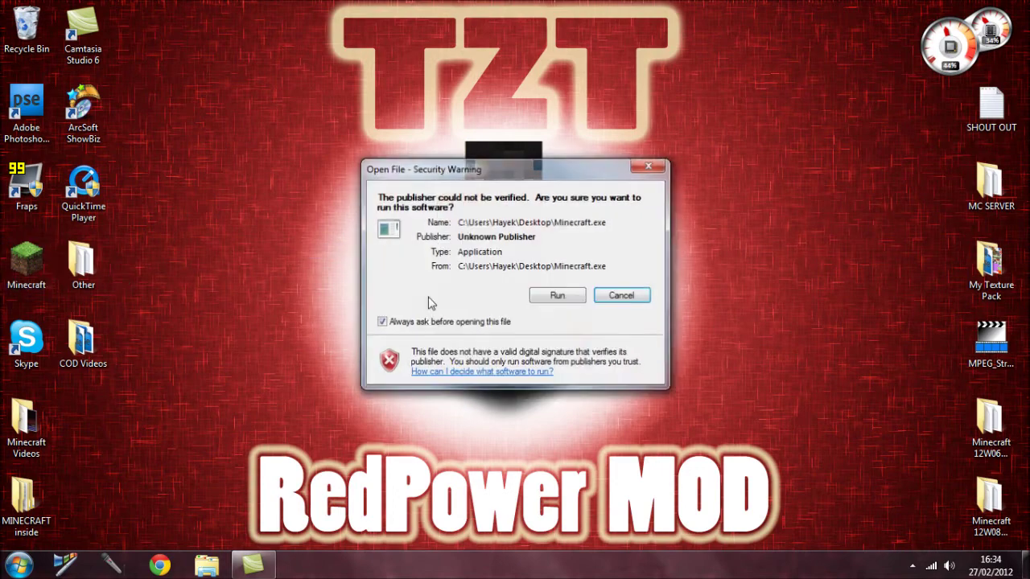
{"action": "left_click", "coordinate": [555, 294]}
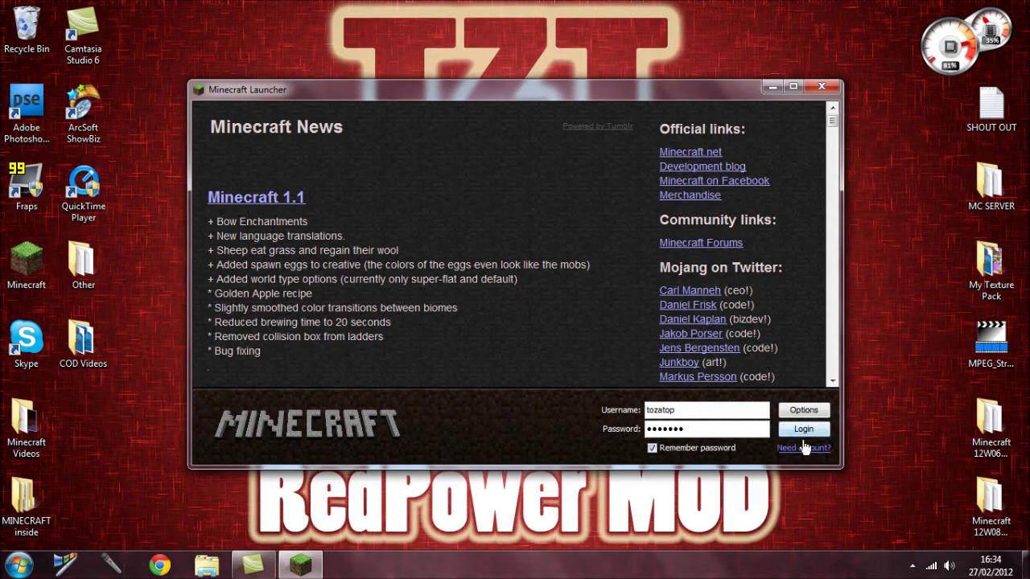
{"action": "left_click", "coordinate": [807, 431]}
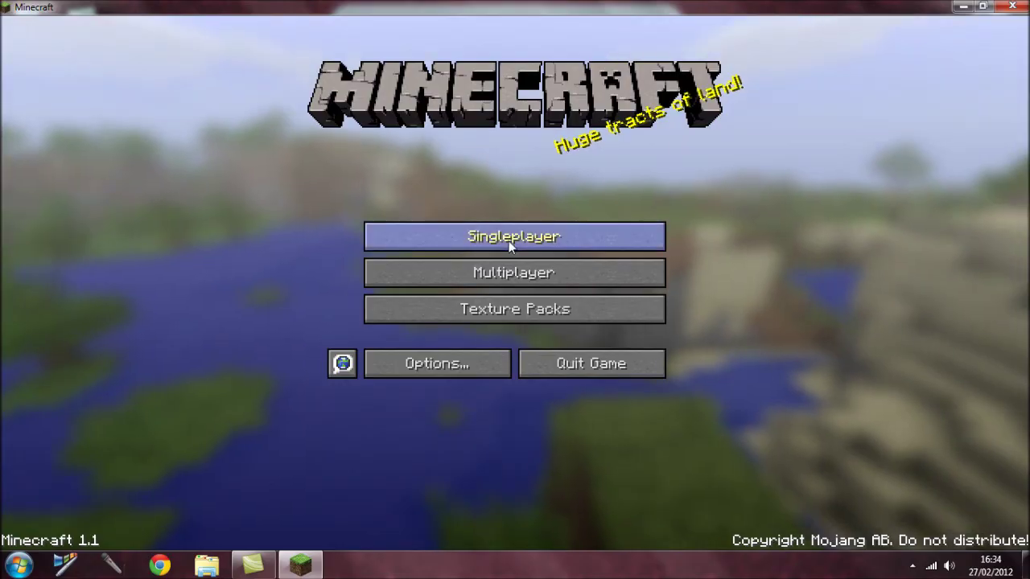
- From Singleplayer, create 'New World' with Game Mode set to Creative and enter it
{"action": "left_click", "coordinate": [508, 240]}
{"action": "left_click", "coordinate": [650, 489]}
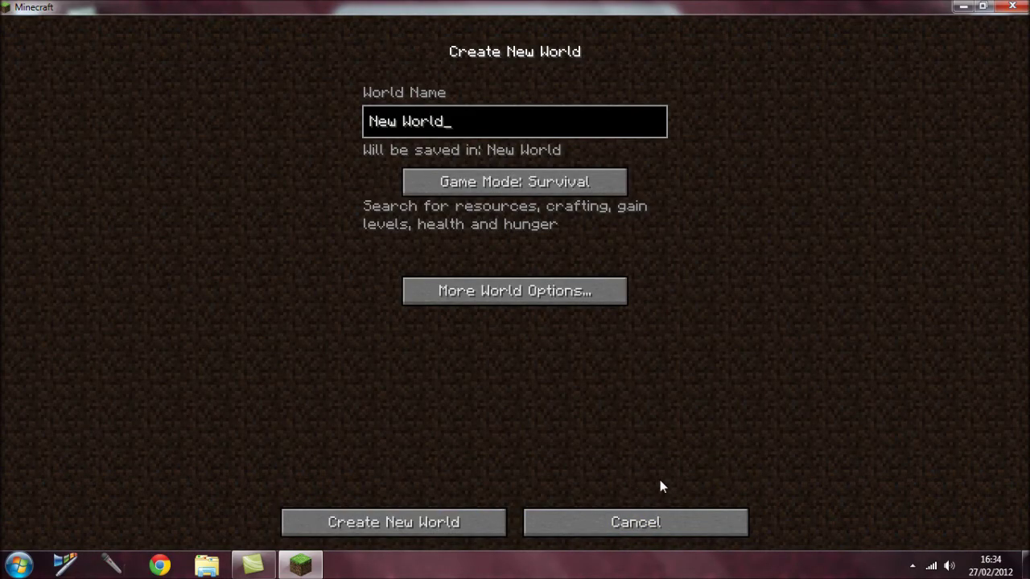
{"action": "left_click", "coordinate": [542, 186]}
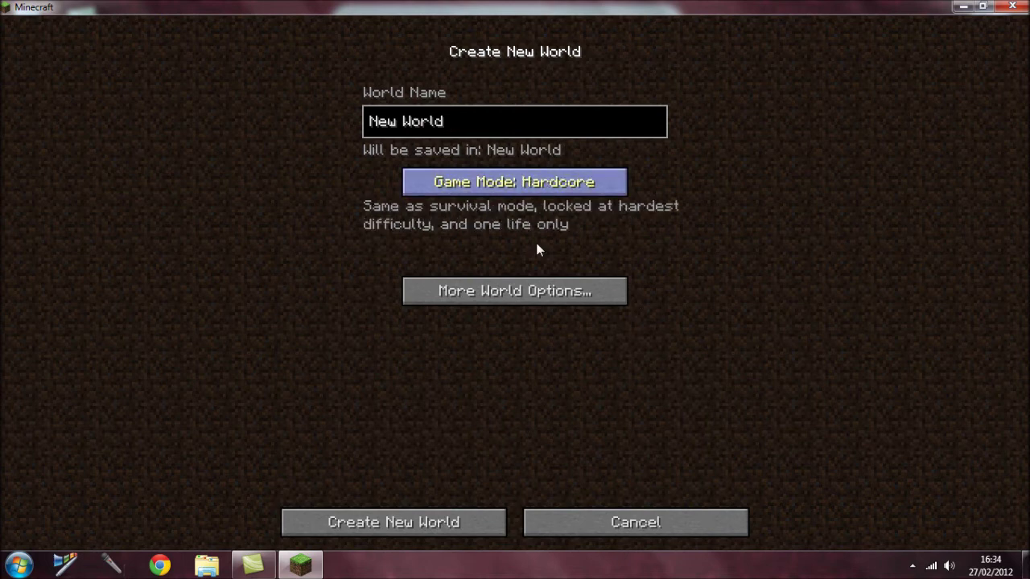
{"action": "left_click", "coordinate": [574, 184]}
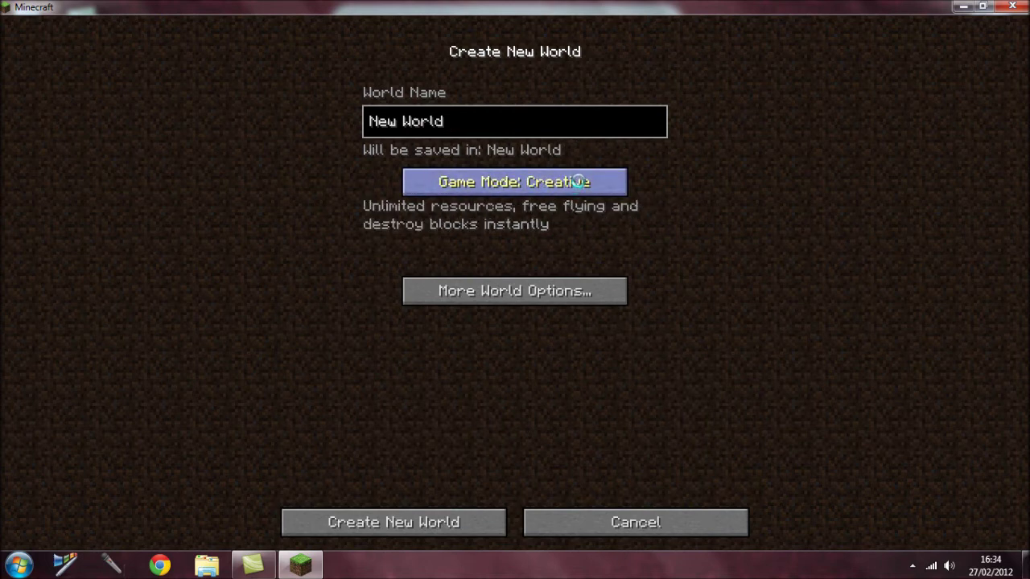
{"action": "left_click", "coordinate": [452, 519]}
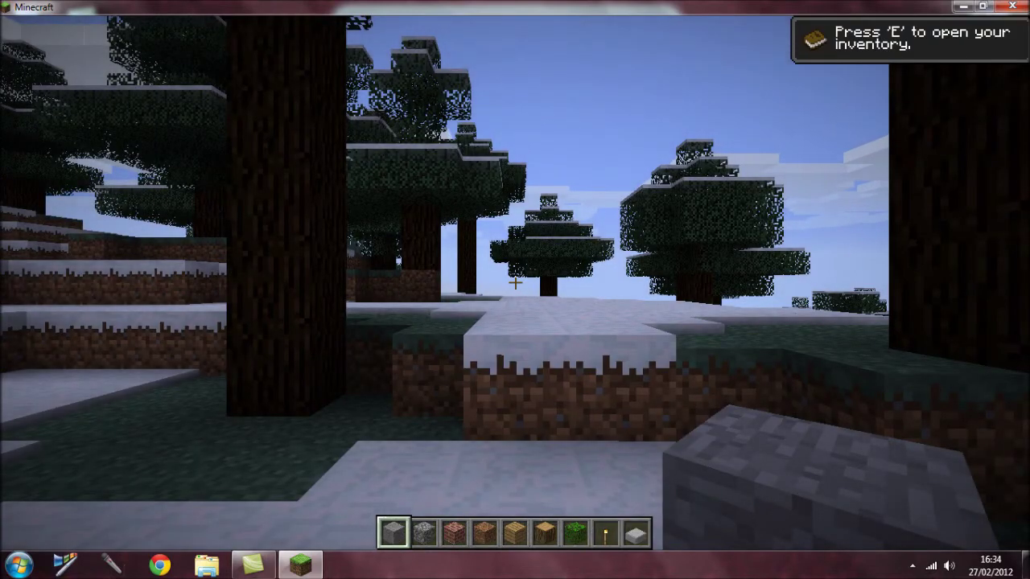
- Take the XOR Gate from the creative item list and place it on the grass block
{"action": "key", "text": "e"}
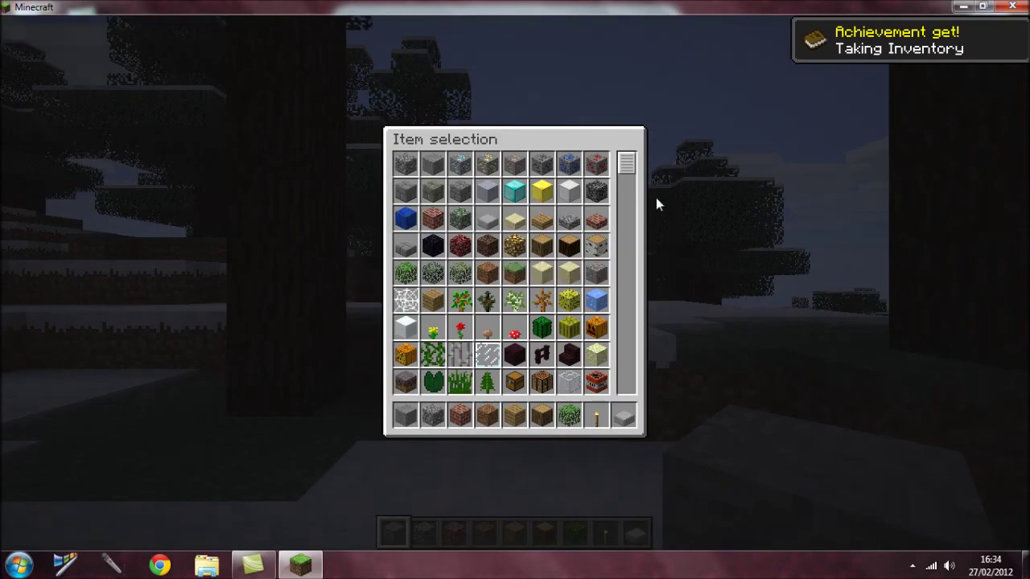
{"action": "left_click_drag", "start_coordinate": [635, 165], "coordinate": [632, 208]}
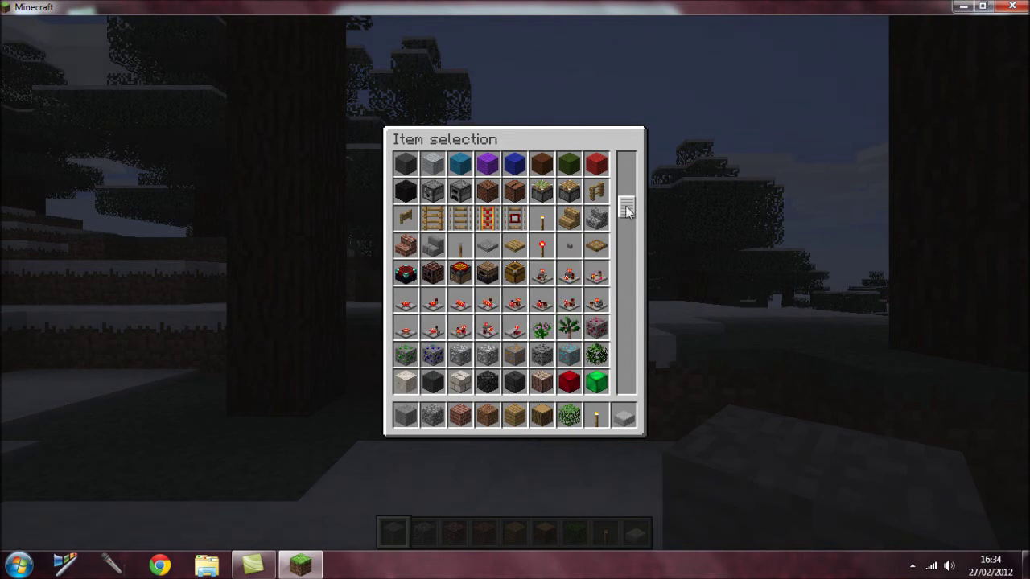
{"action": "scroll", "coordinate": [626, 240], "scroll_direction": "up", "scroll_amount": 1}
{"action": "scroll", "coordinate": [626, 206], "scroll_direction": "down", "scroll_amount": 2}
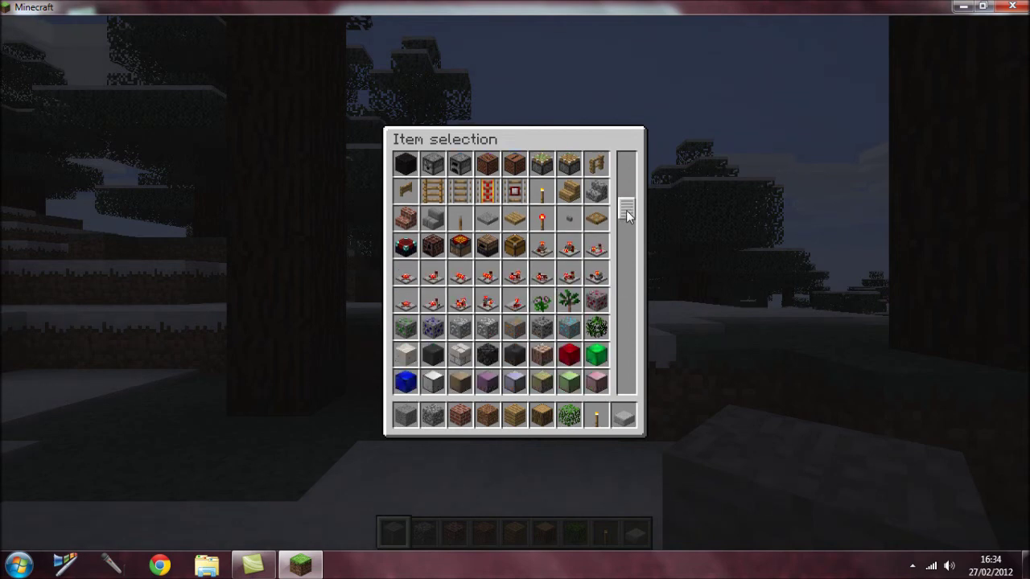
{"action": "left_click", "coordinate": [544, 279]}
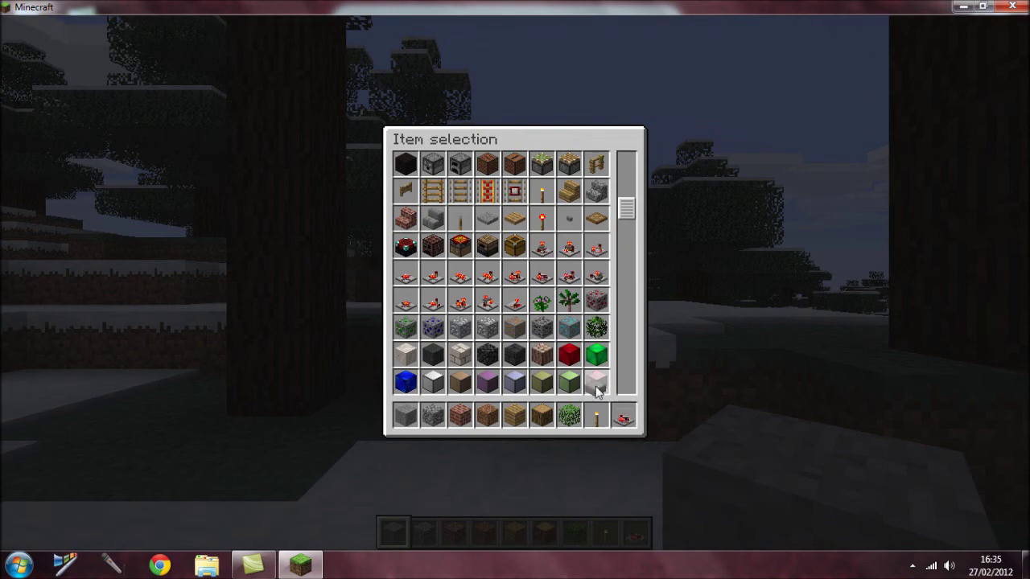
{"action": "key", "text": "e"}
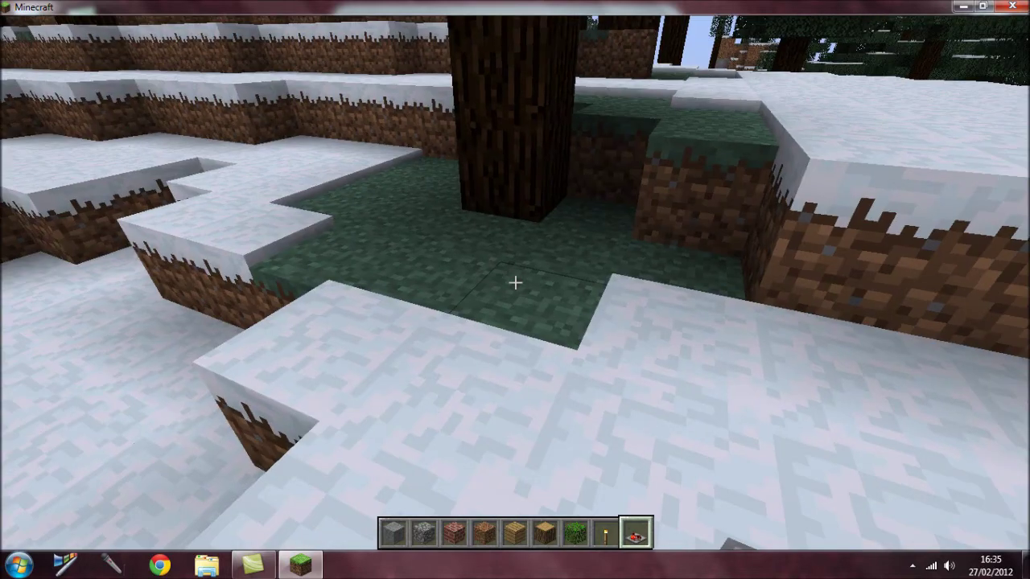
{"action": "right_click", "coordinate": [515, 281]}
{"action": "key", "text": "w"}
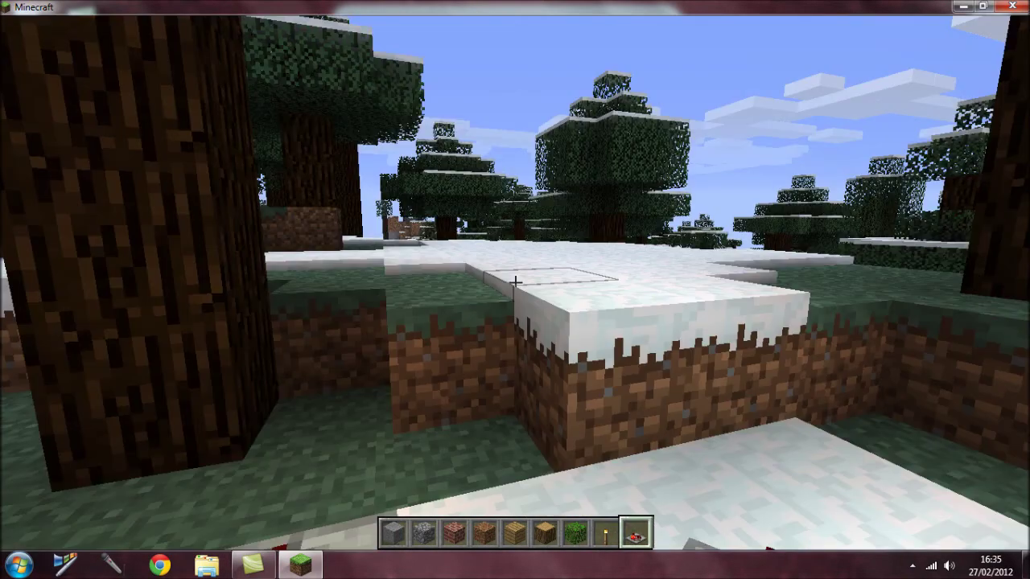
- Clear the XOR Gate from hotbar slot 9 and scroll down to the RedPower wafers and gem tools
{"action": "key", "text": "e"}
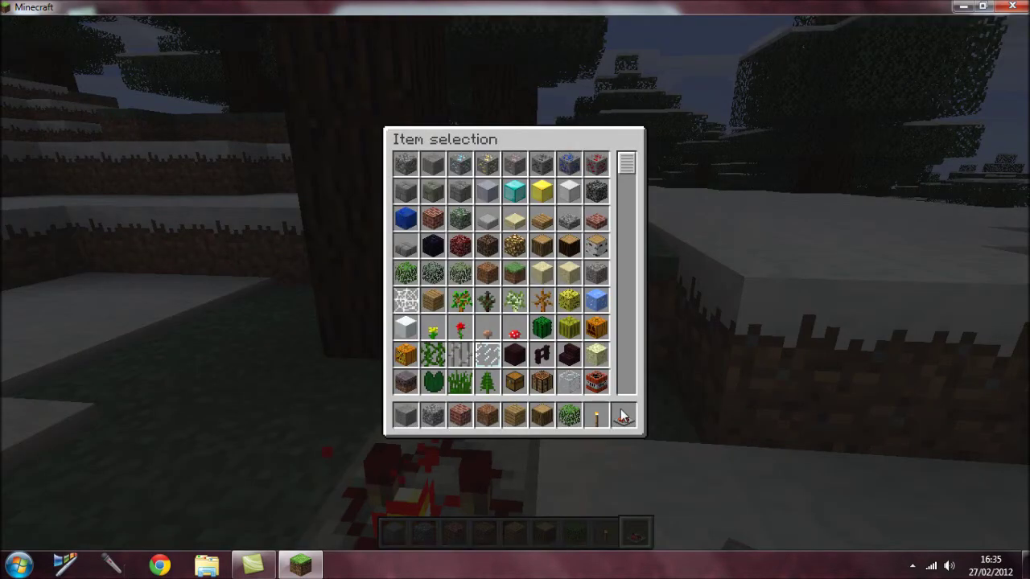
{"action": "left_click", "coordinate": [622, 418]}
{"action": "left_click", "coordinate": [597, 383]}
{"action": "left_click_drag", "start_coordinate": [636, 169], "coordinate": [624, 336]}
{"action": "scroll", "coordinate": [624, 336], "scroll_direction": "up", "scroll_amount": 1}
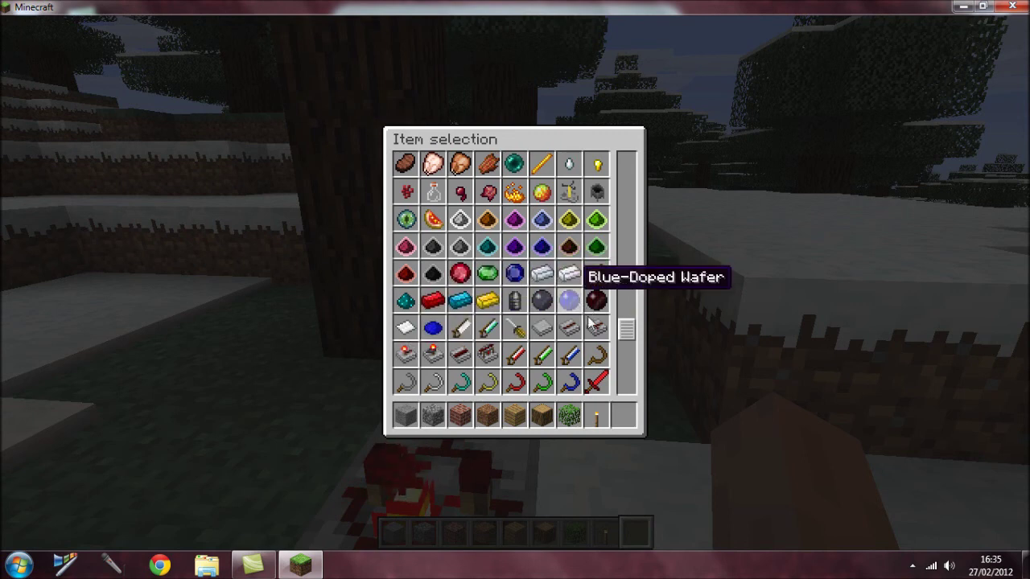
{"action": "scroll", "coordinate": [630, 334], "scroll_direction": "down", "scroll_amount": 1}
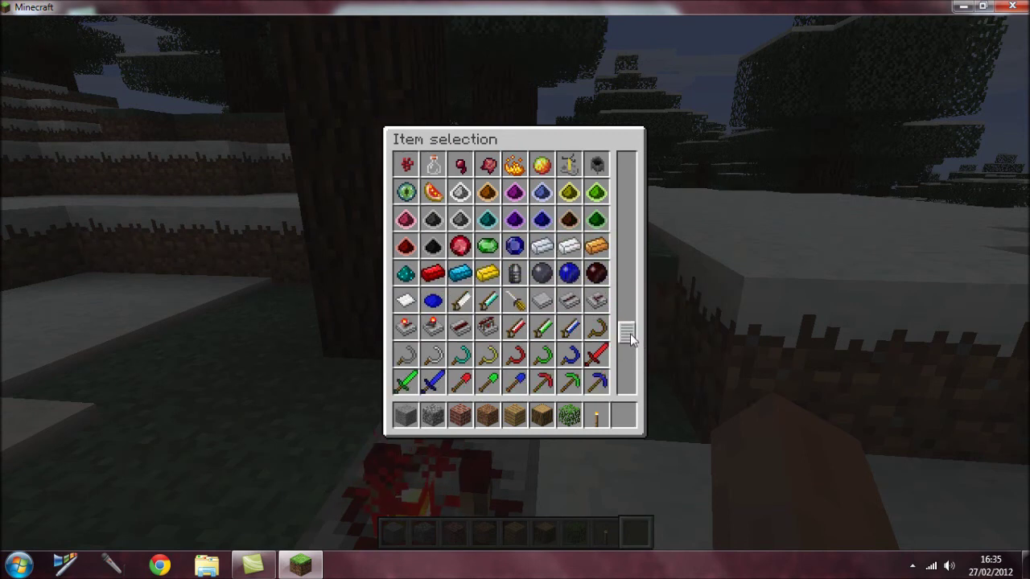
{"action": "scroll", "coordinate": [630, 338], "scroll_direction": "down", "scroll_amount": 1}
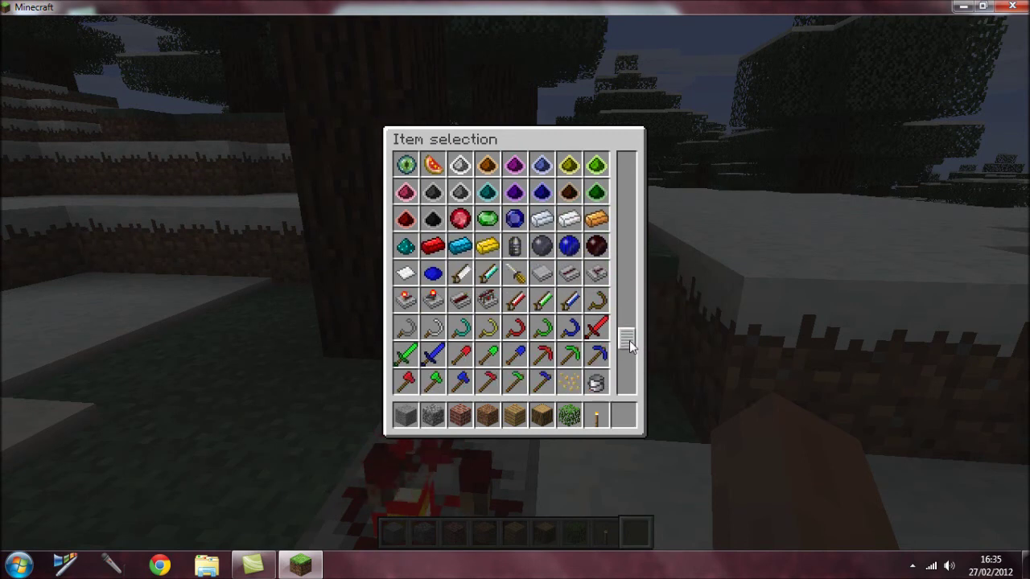